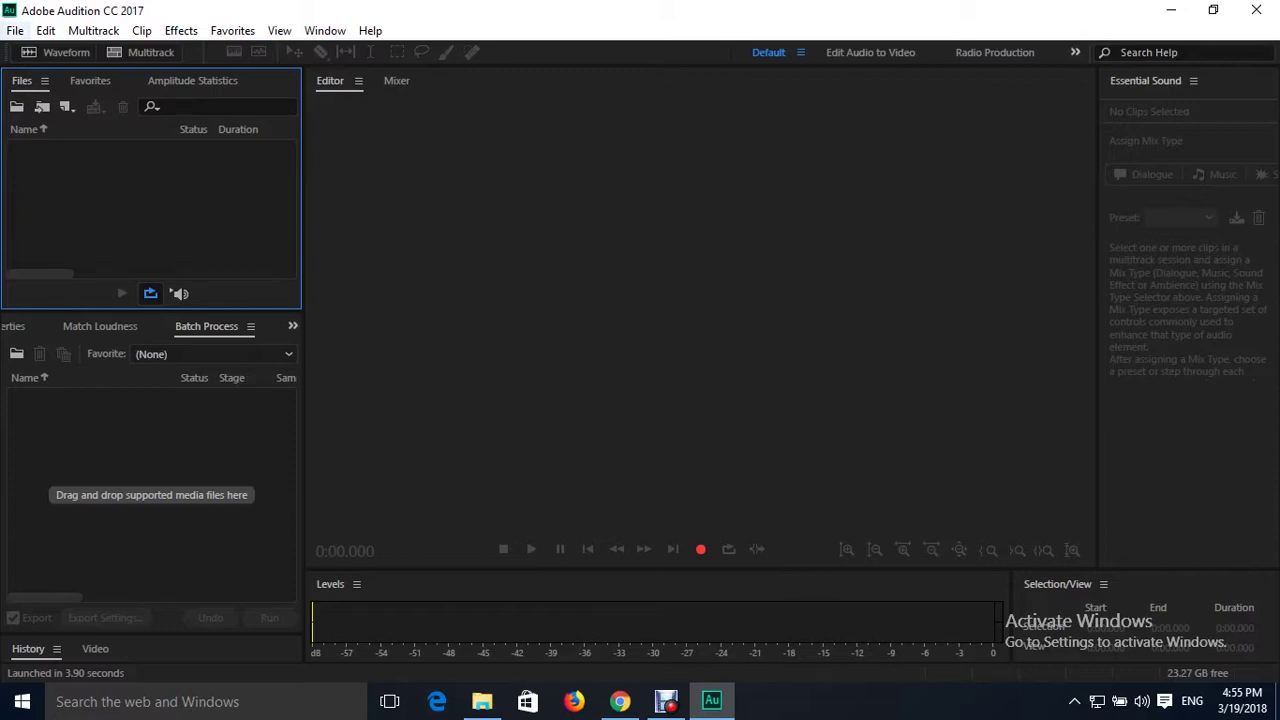
Open the audio file "enemy 1" from the audio folder on drive D.
click(15, 30)
click(50, 73)
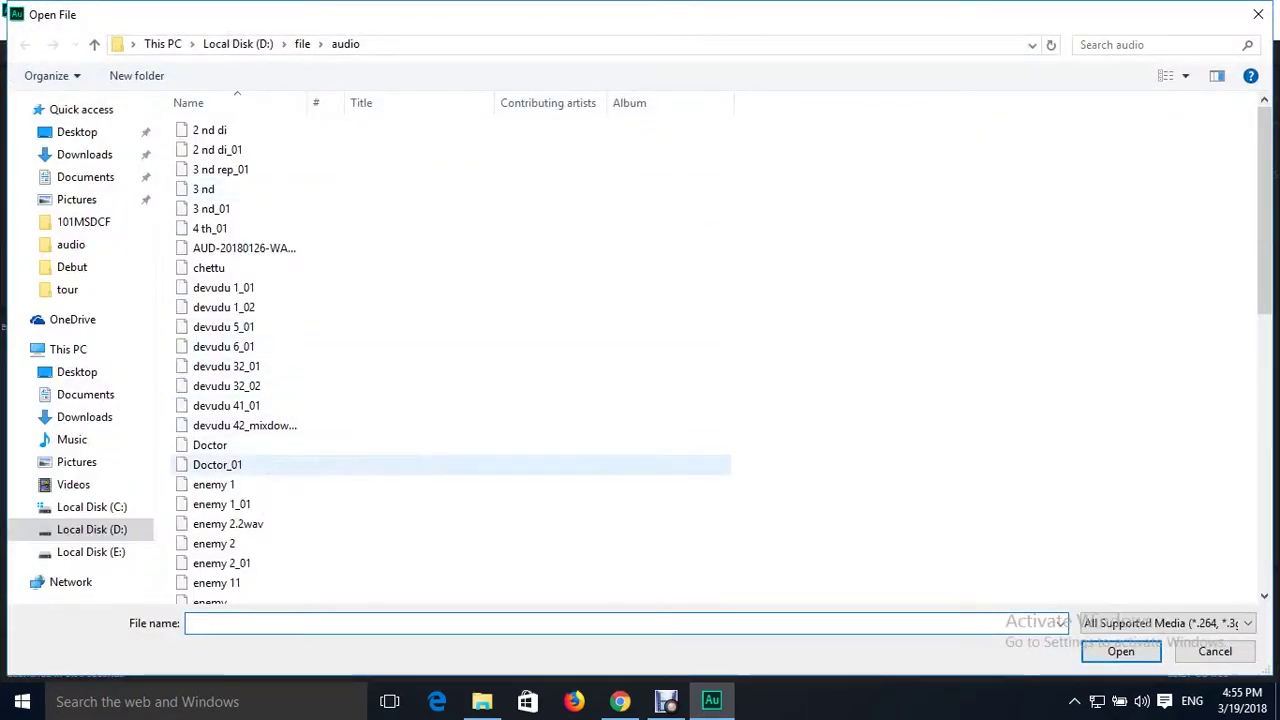
click(214, 485)
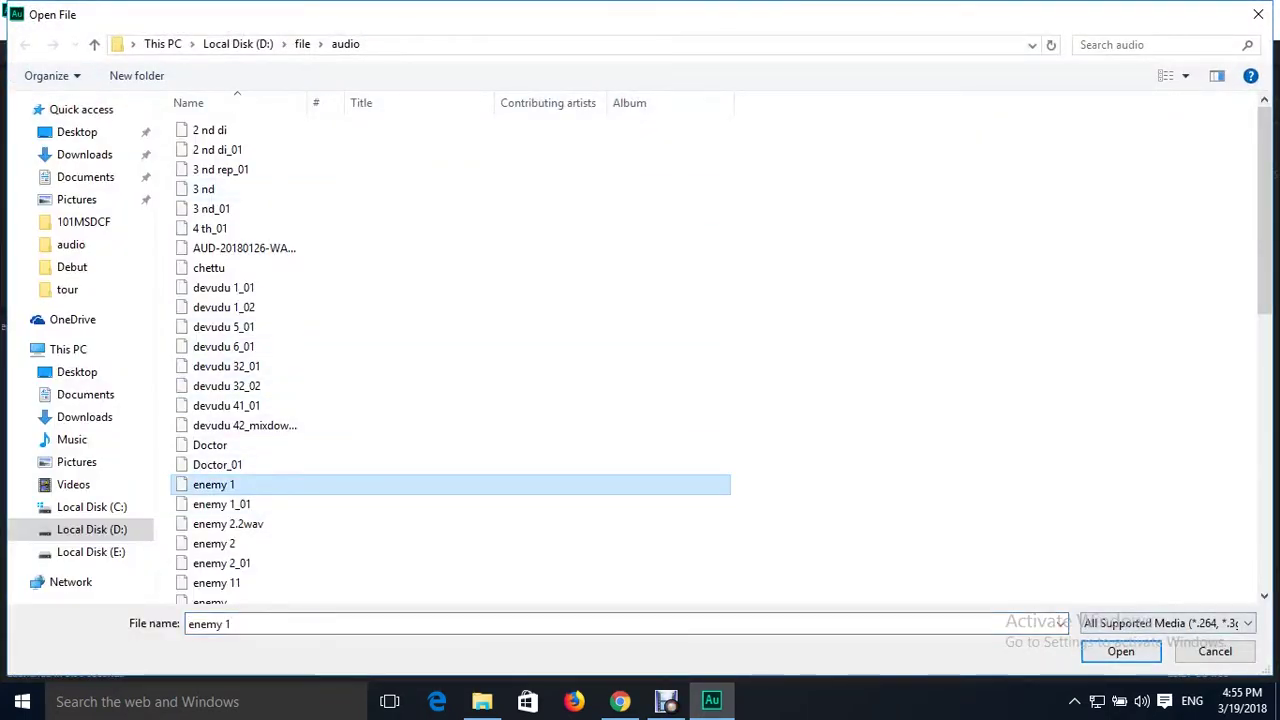
click(1121, 652)
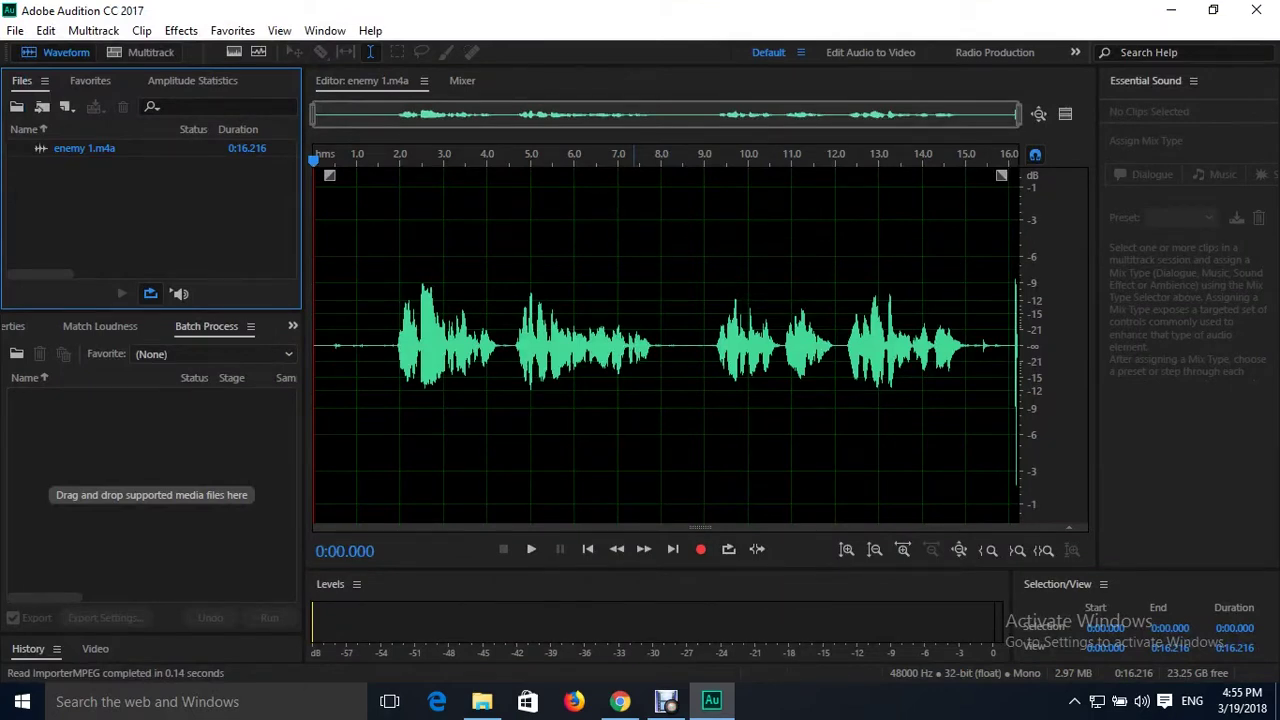
Play a short stretch of the original recording starting at about 1.8 seconds.
click(390, 345)
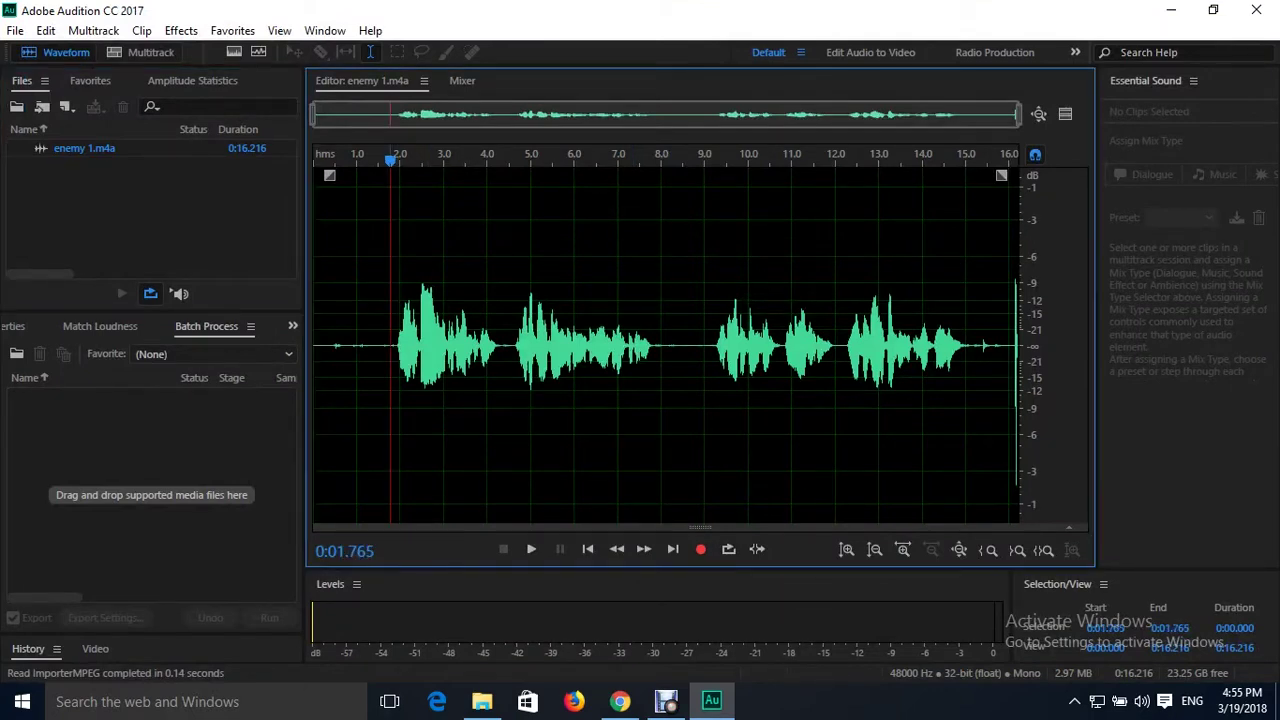
key(space)
key(space)
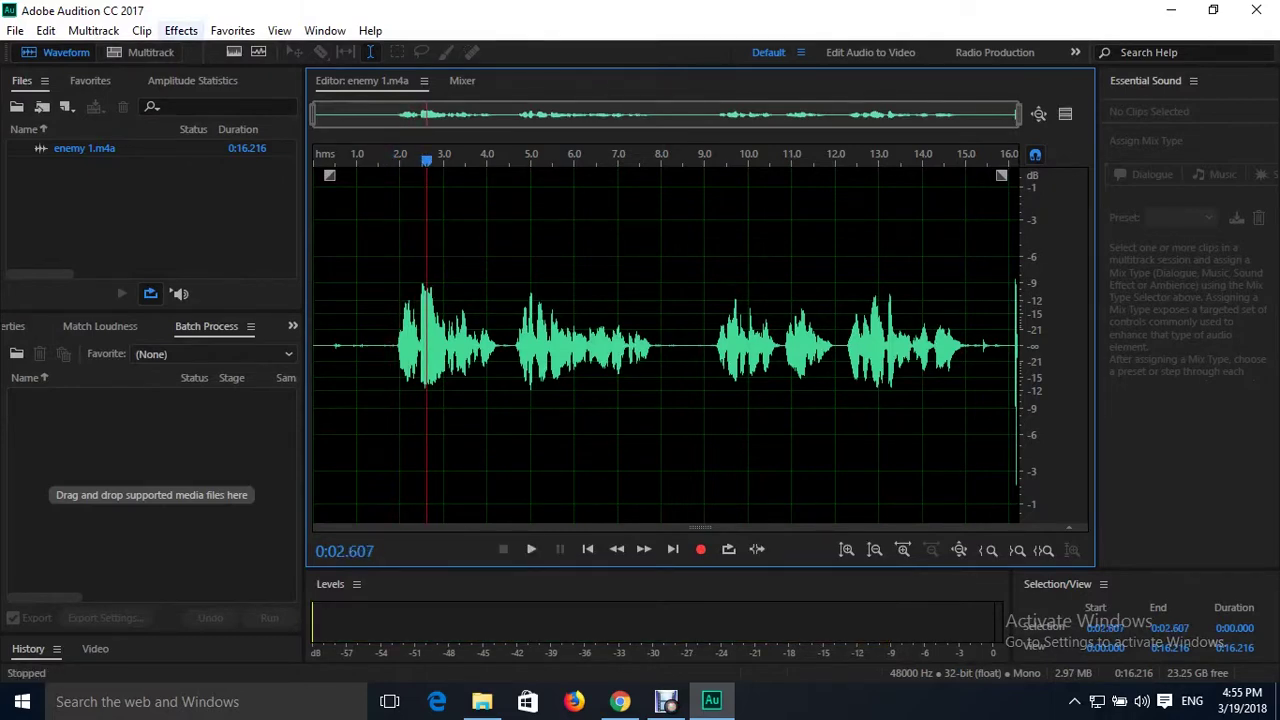
Apply Adaptive Noise Reduction to the whole recording, with noise reduced by 40 dB and noisiness at 25.65 %.
click(181, 30)
mouse_move(260, 278)
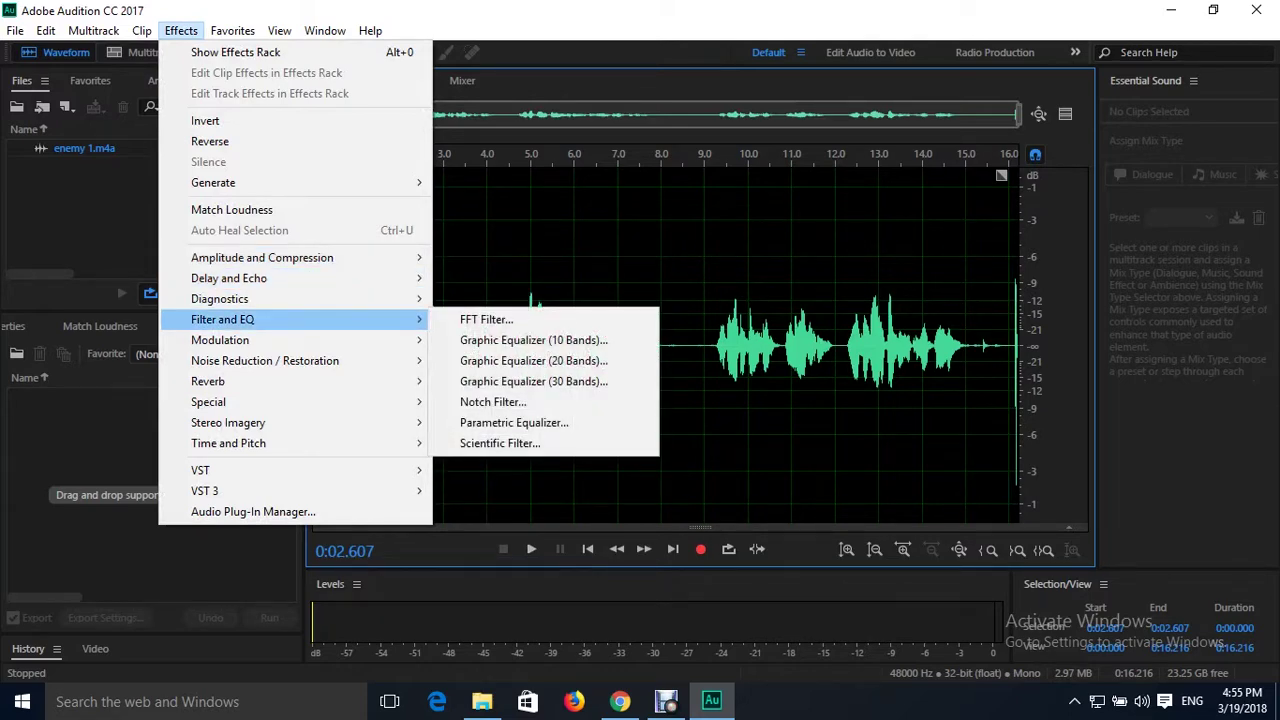
mouse_move(265, 360)
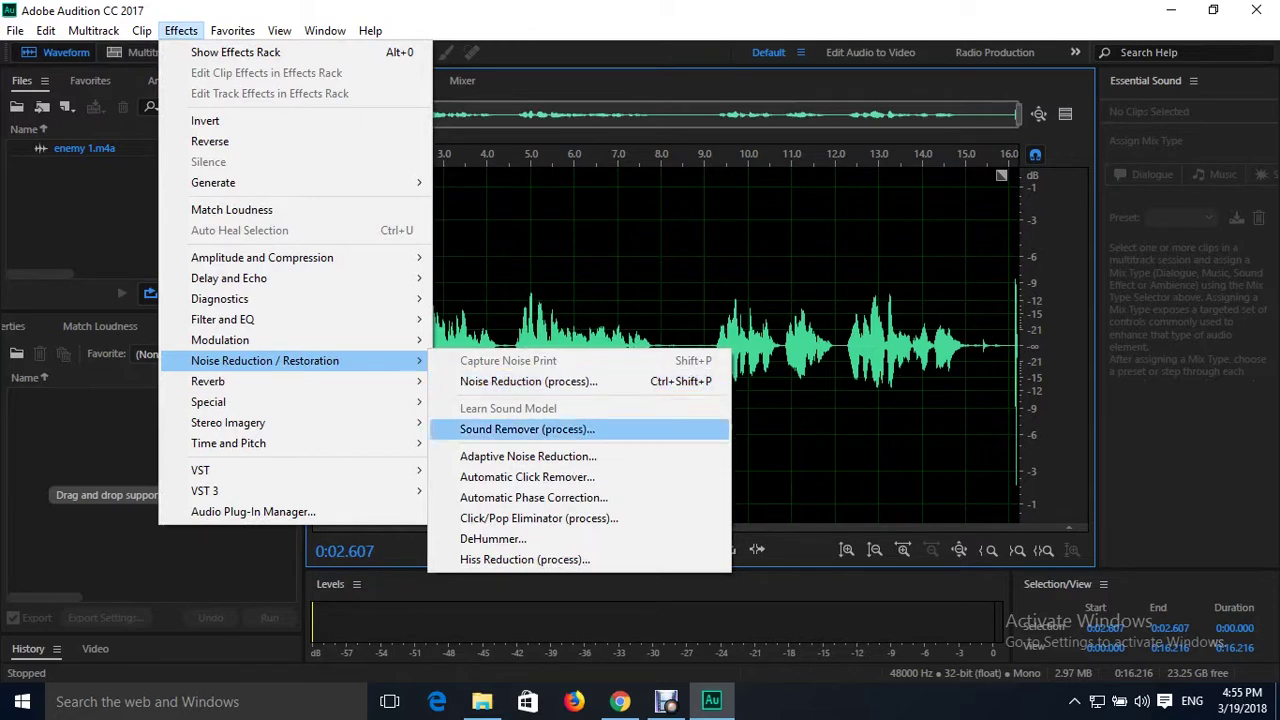
click(528, 456)
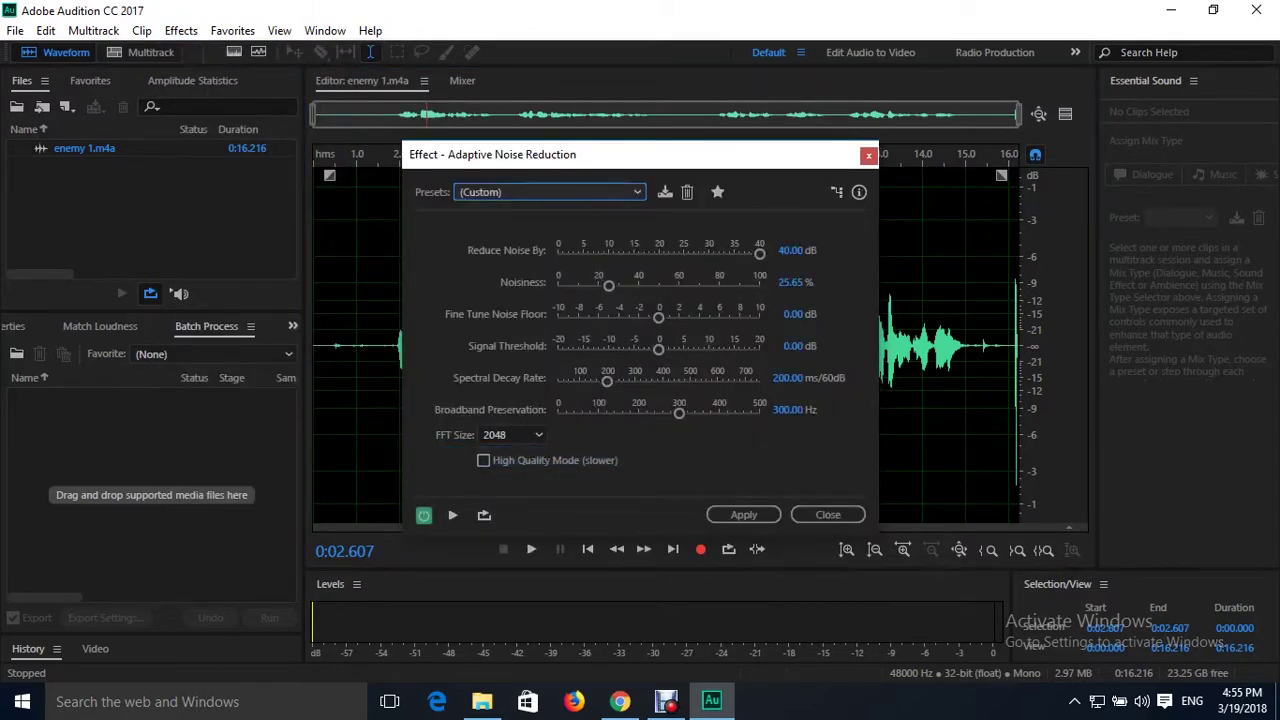
click(743, 514)
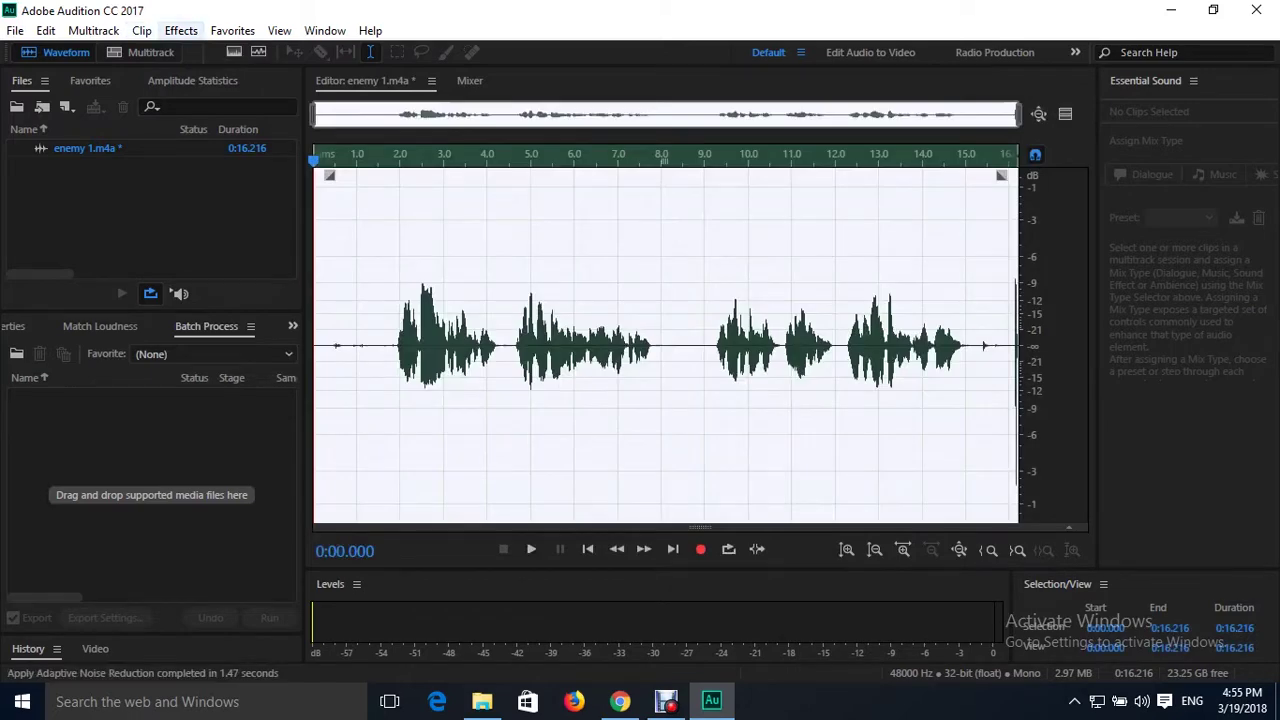
Normalize the whole noise-reduced waveform to 98.5 %.
click(181, 30)
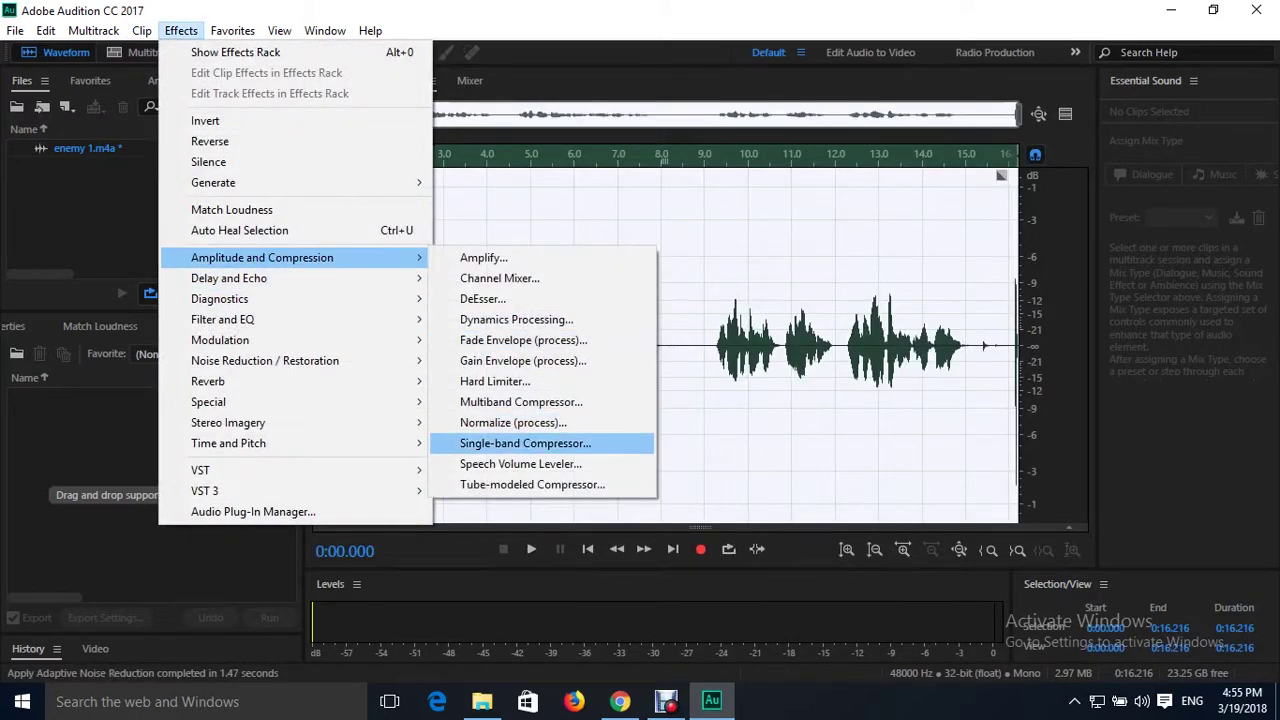
click(512, 422)
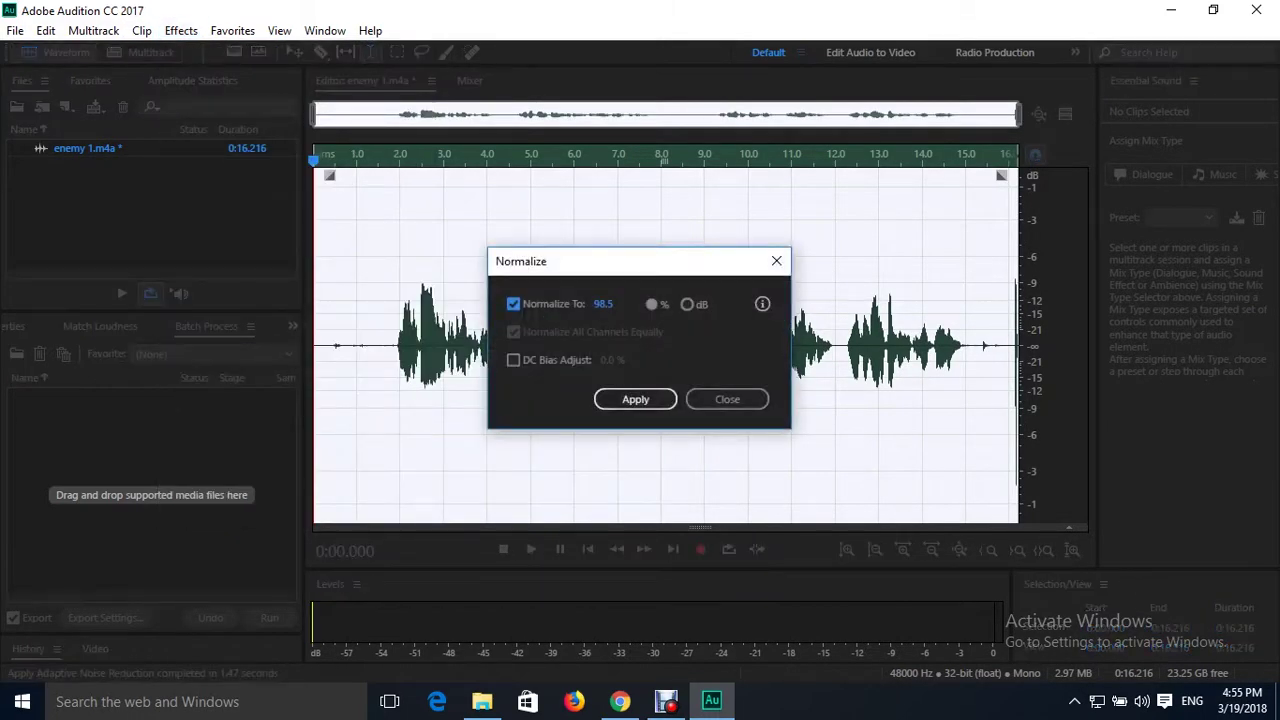
click(638, 399)
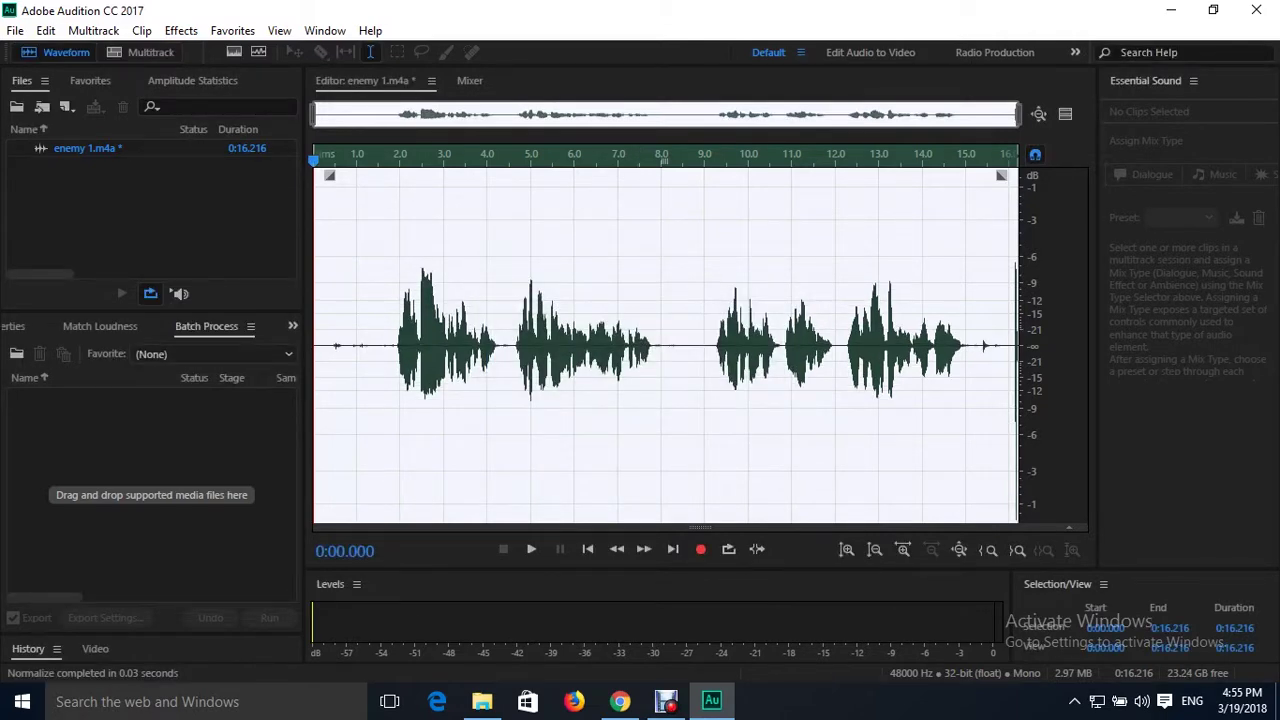
Repeat the normalization of the waveform to 98.5 % and place the playhead at about 1.5 seconds.
double_click(181, 11)
click(181, 38)
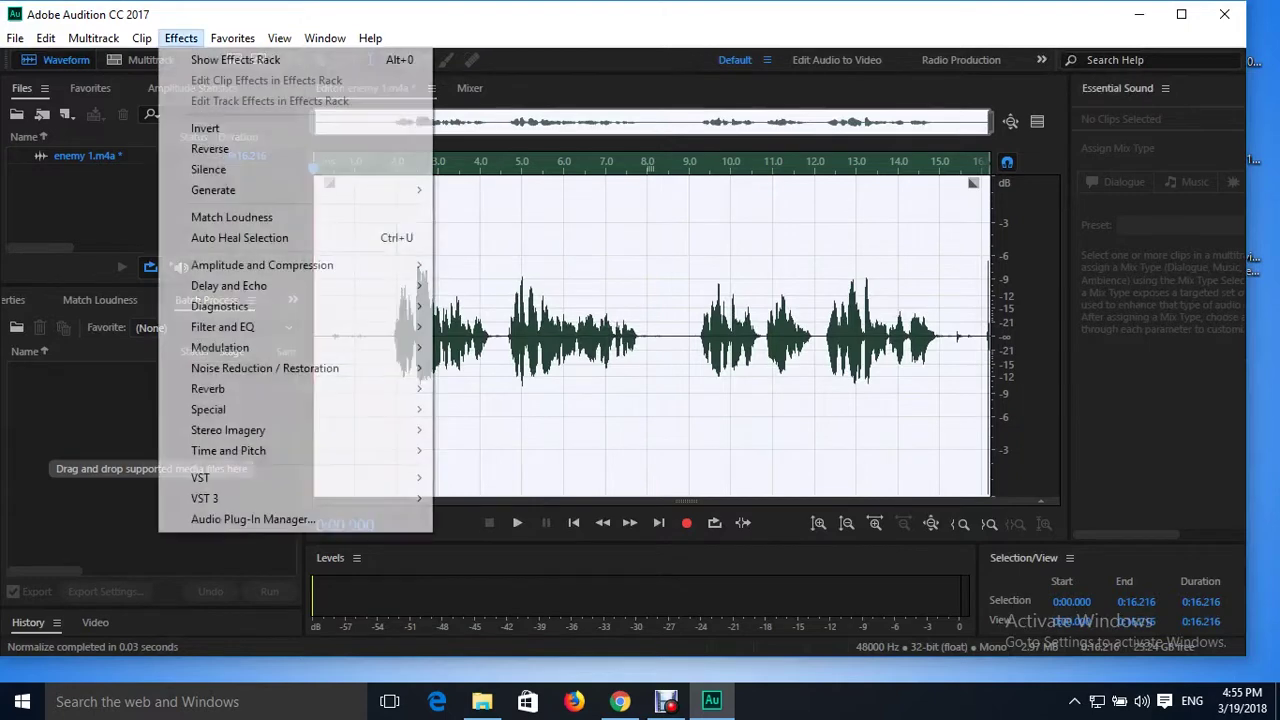
mouse_move(300, 265)
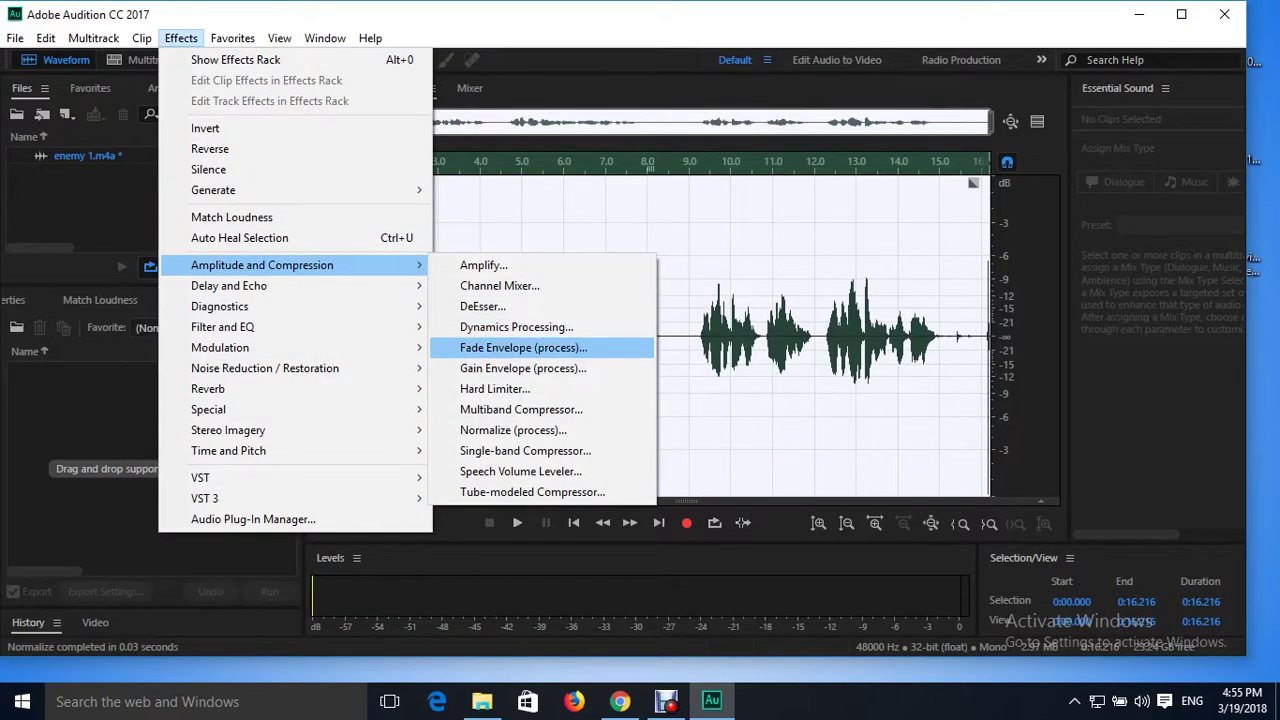
click(513, 430)
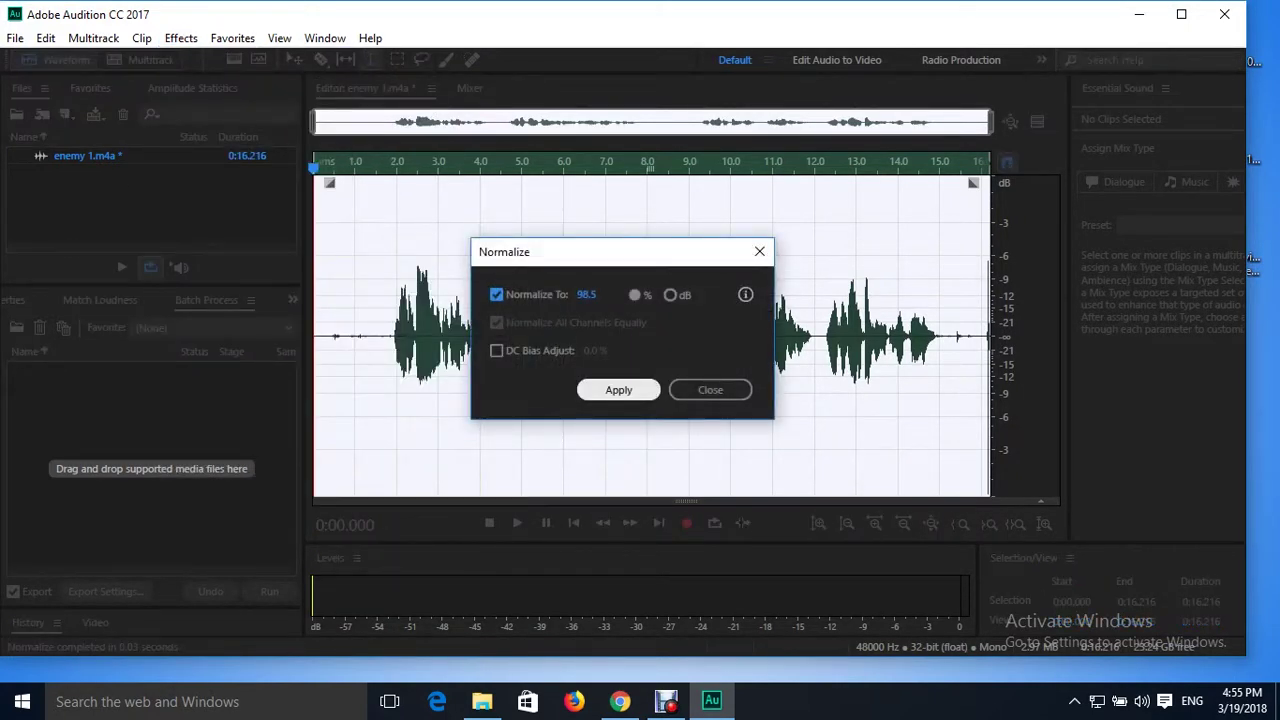
click(618, 390)
click(407, 400)
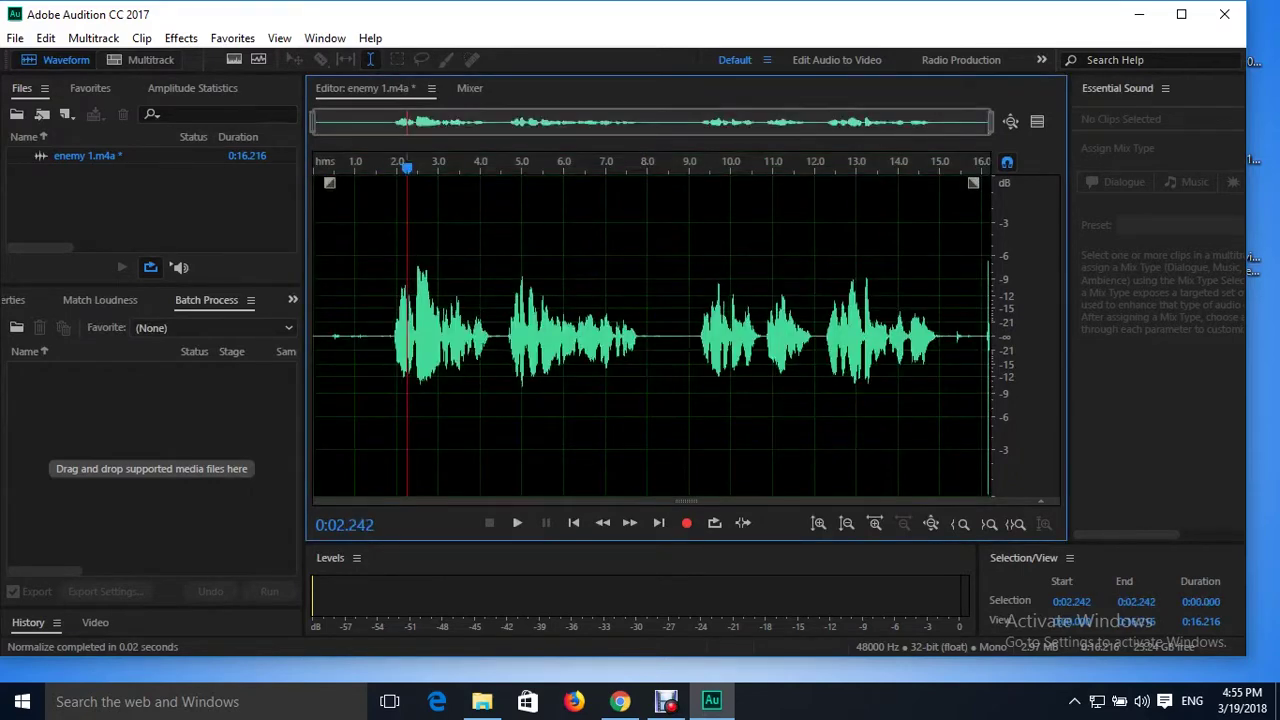
click(378, 390)
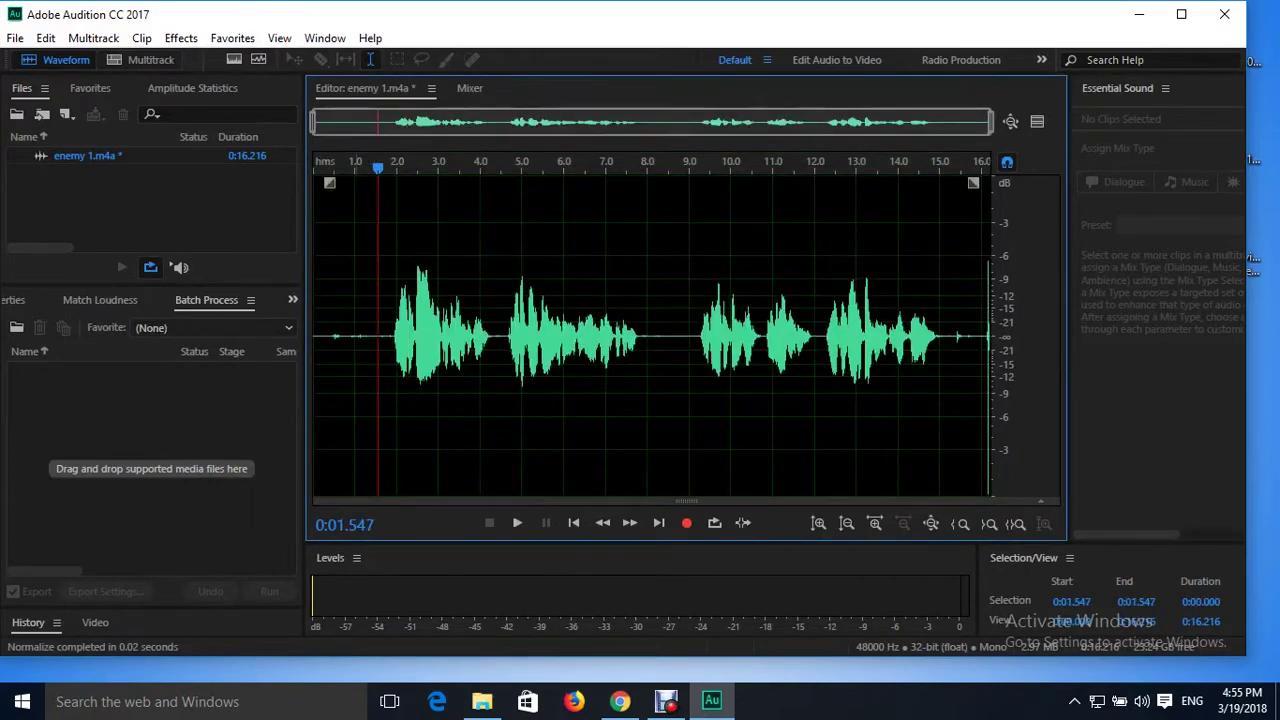
Select the entire waveform, normalize it to 98.5 % once more, and place the playhead at about 3.6 seconds.
key(ctrl+a)
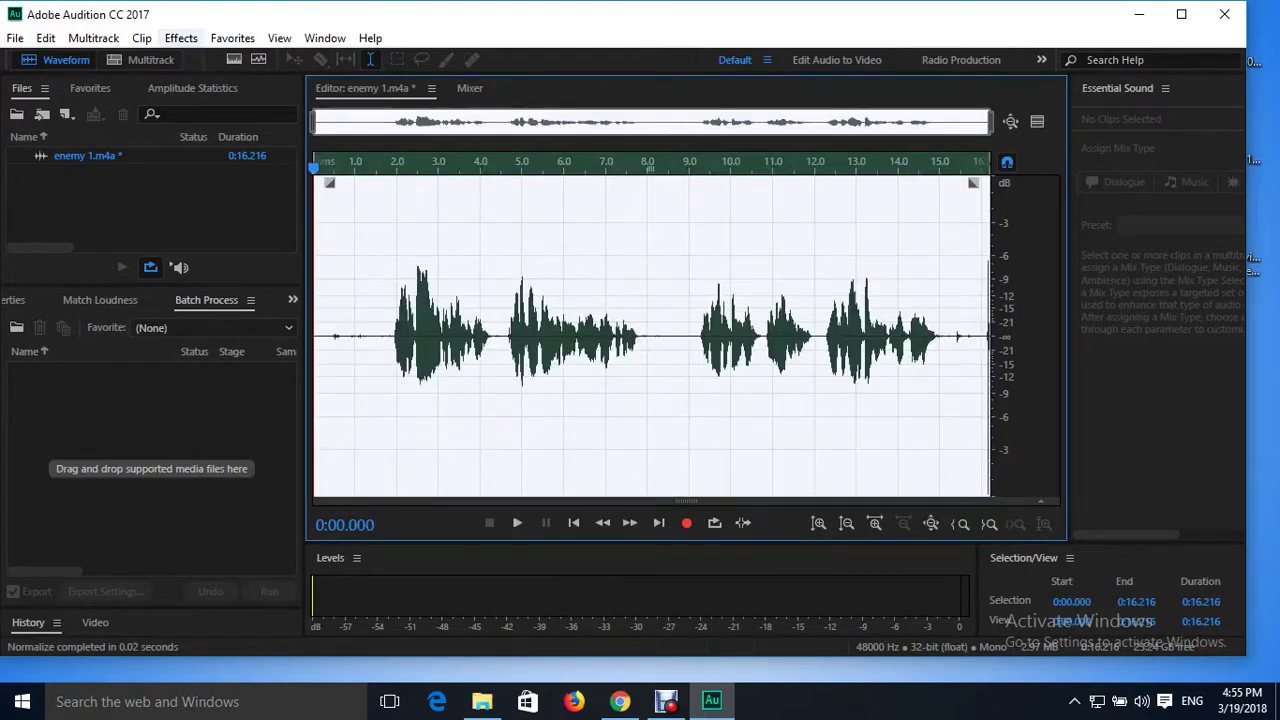
click(181, 38)
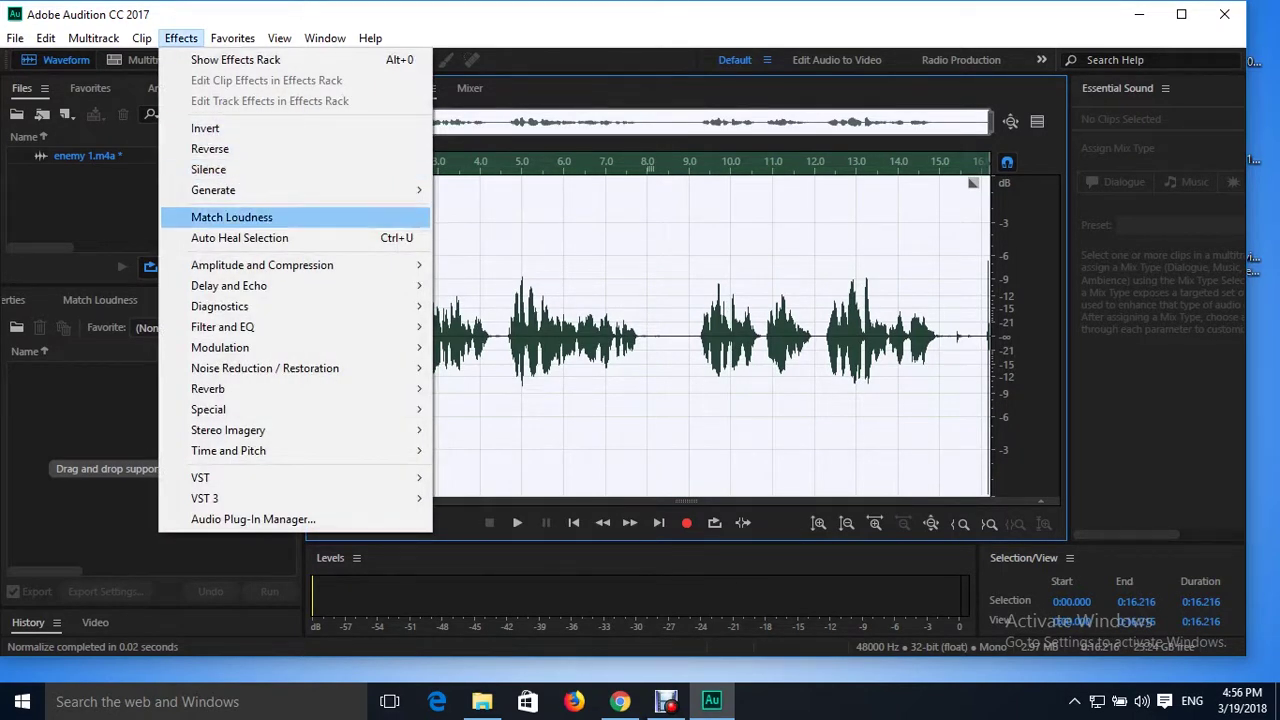
mouse_move(262, 265)
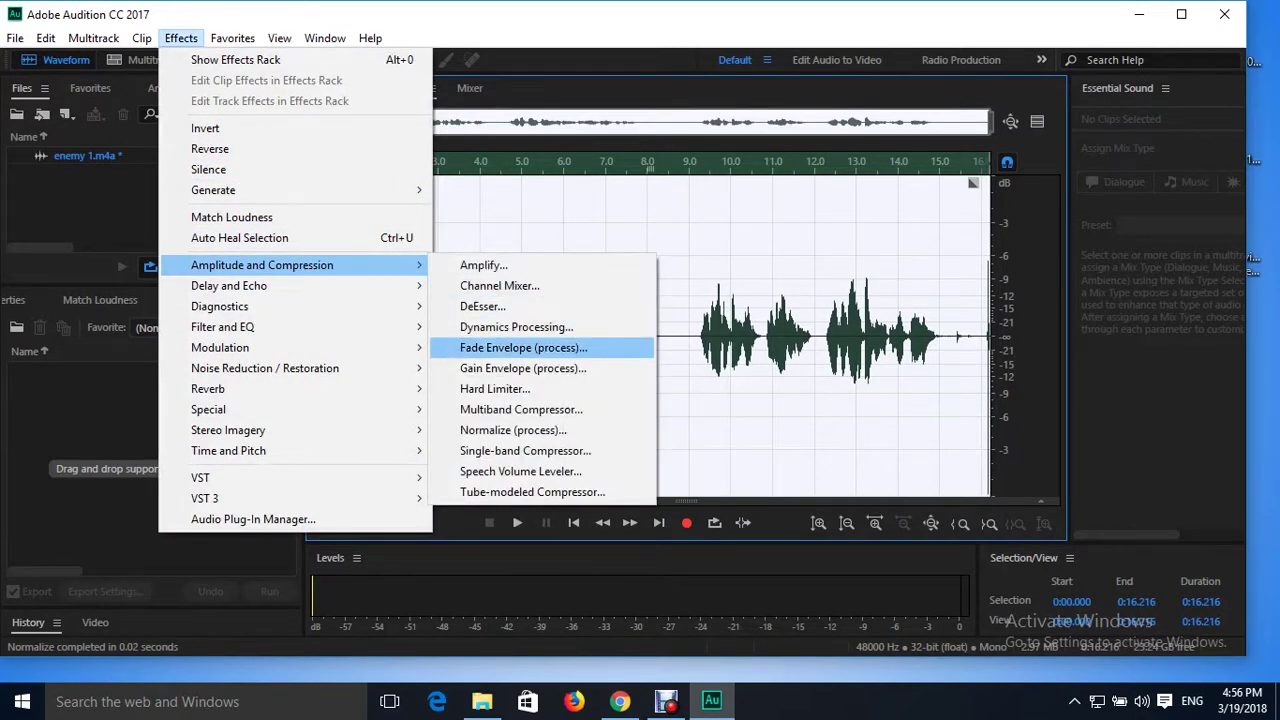
key(Return)
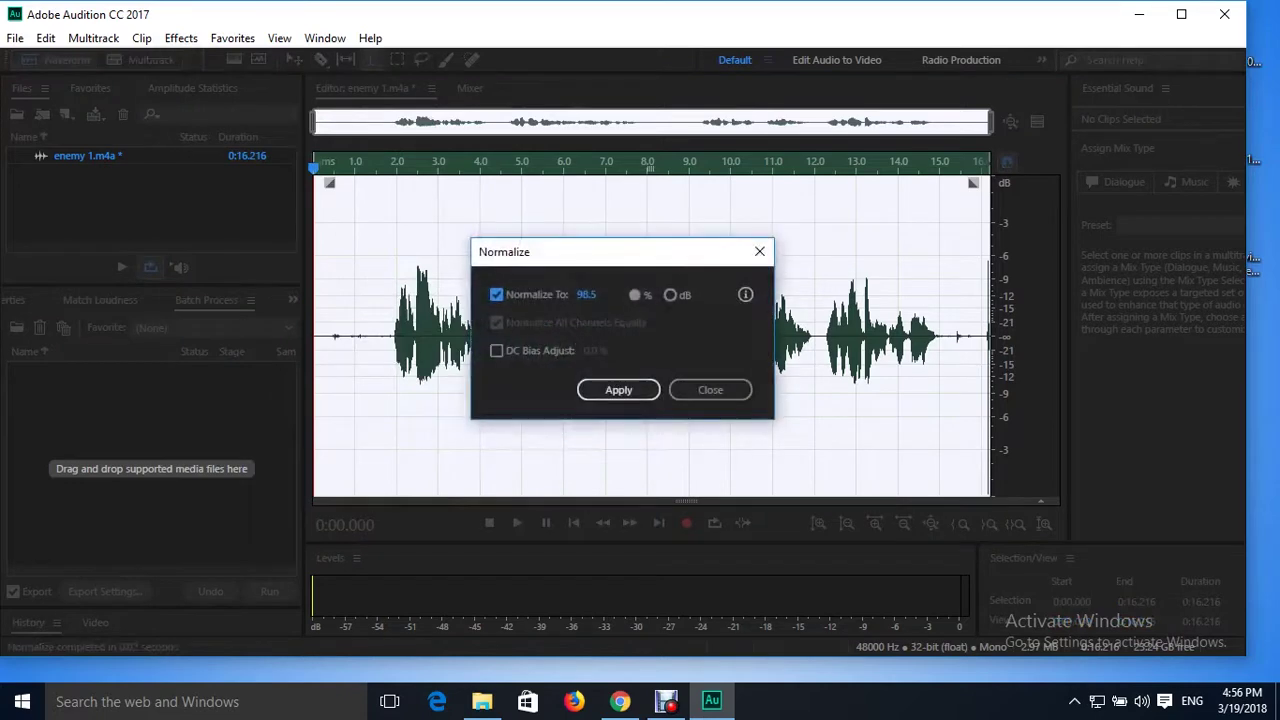
key(Return)
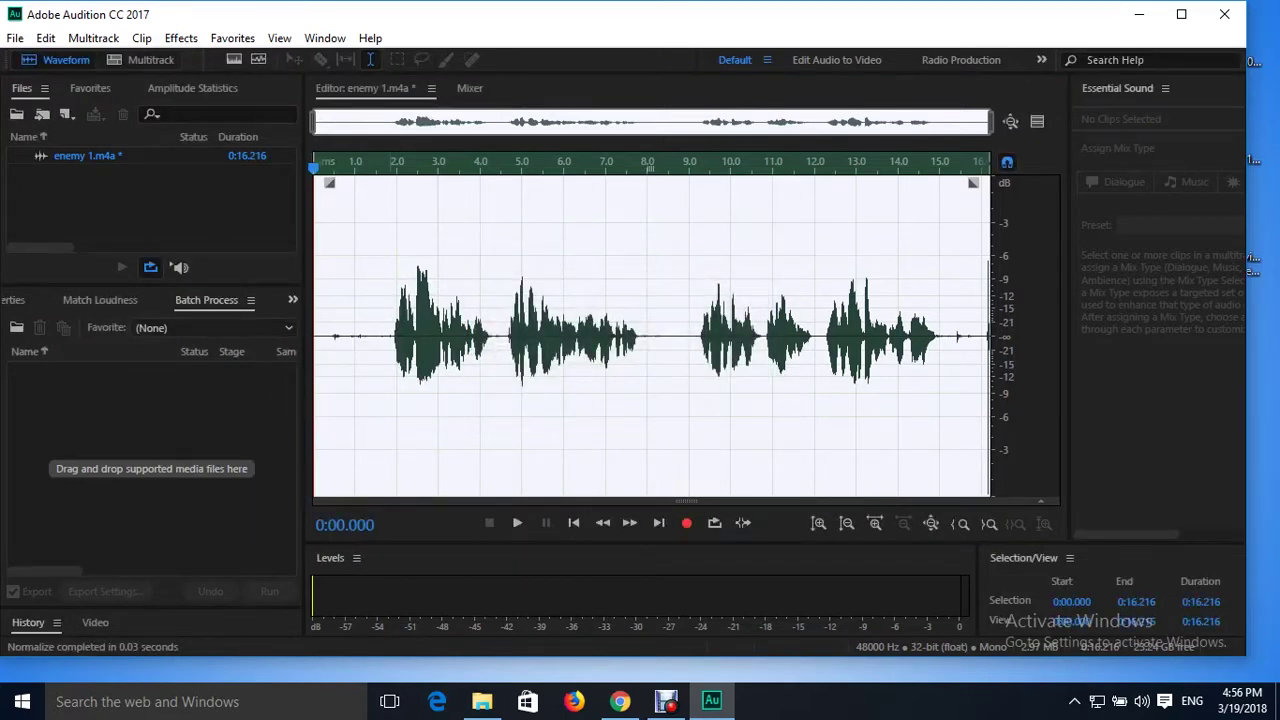
click(389, 340)
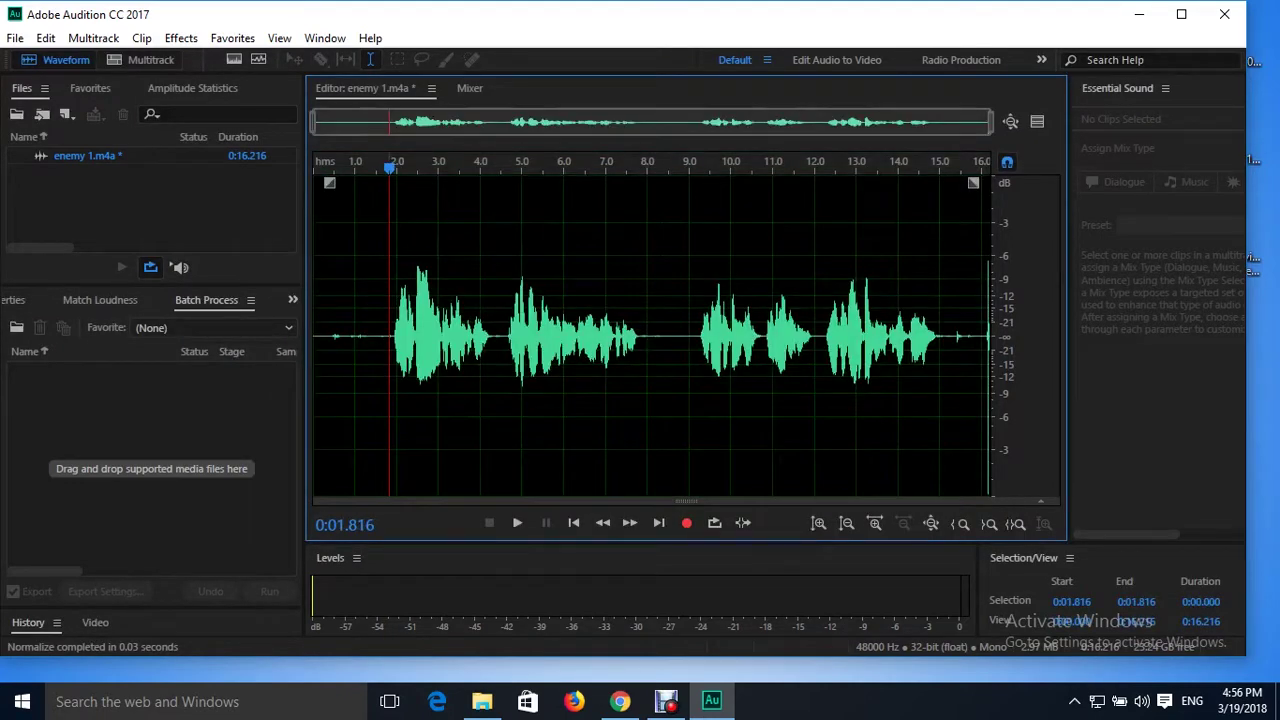
click(464, 345)
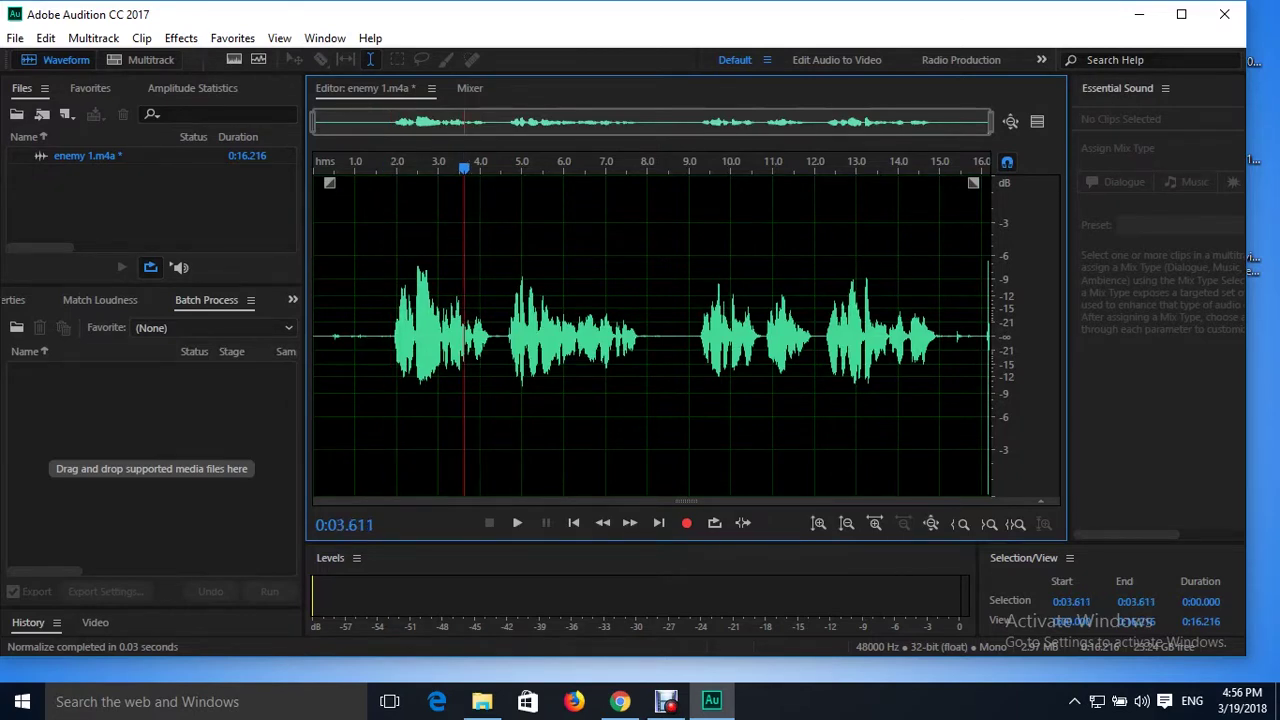
Apply the Hard Limiter to the entire waveform with -0.1 dB maximum amplitude and 23.6 dB input boost.
key(ctrl+a)
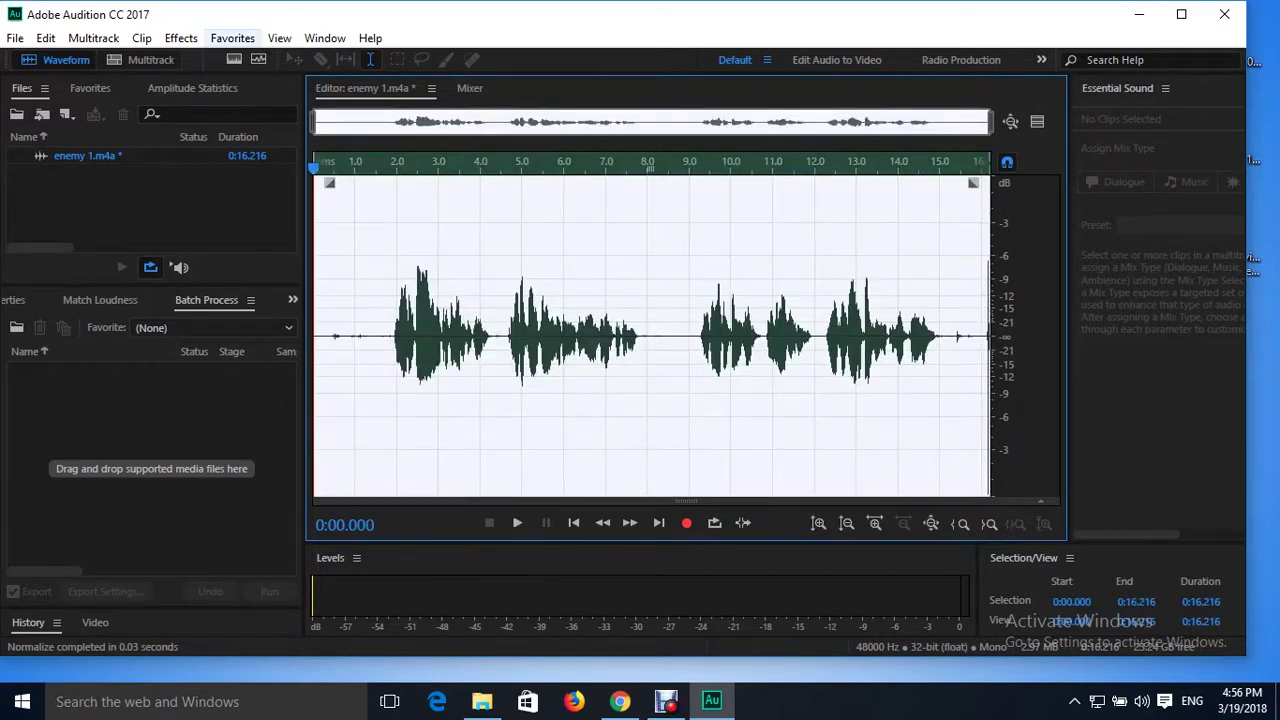
click(181, 38)
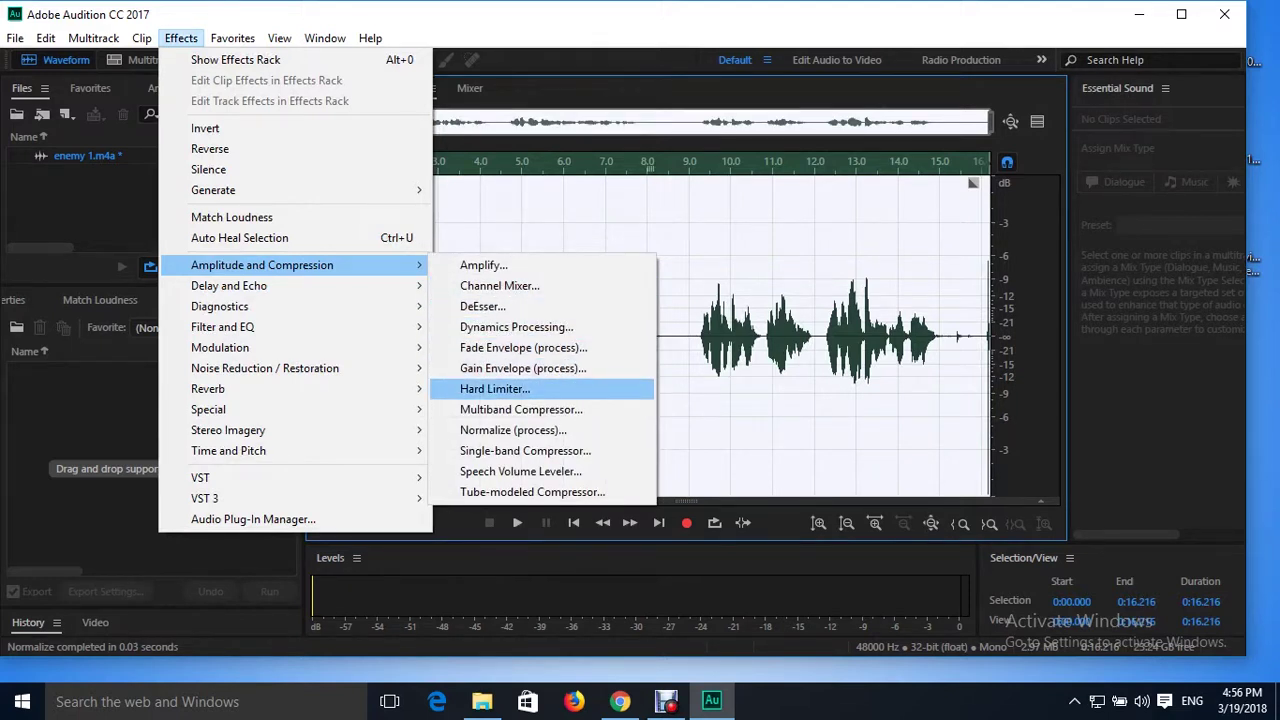
click(495, 388)
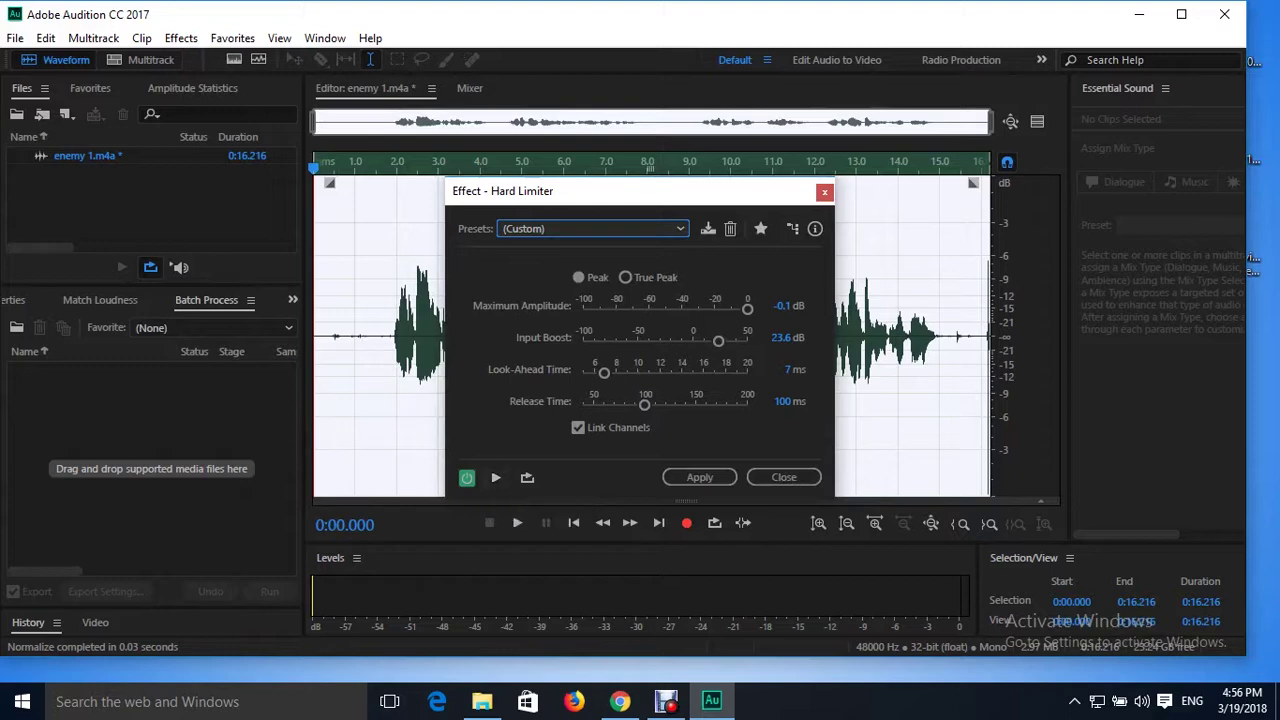
click(699, 477)
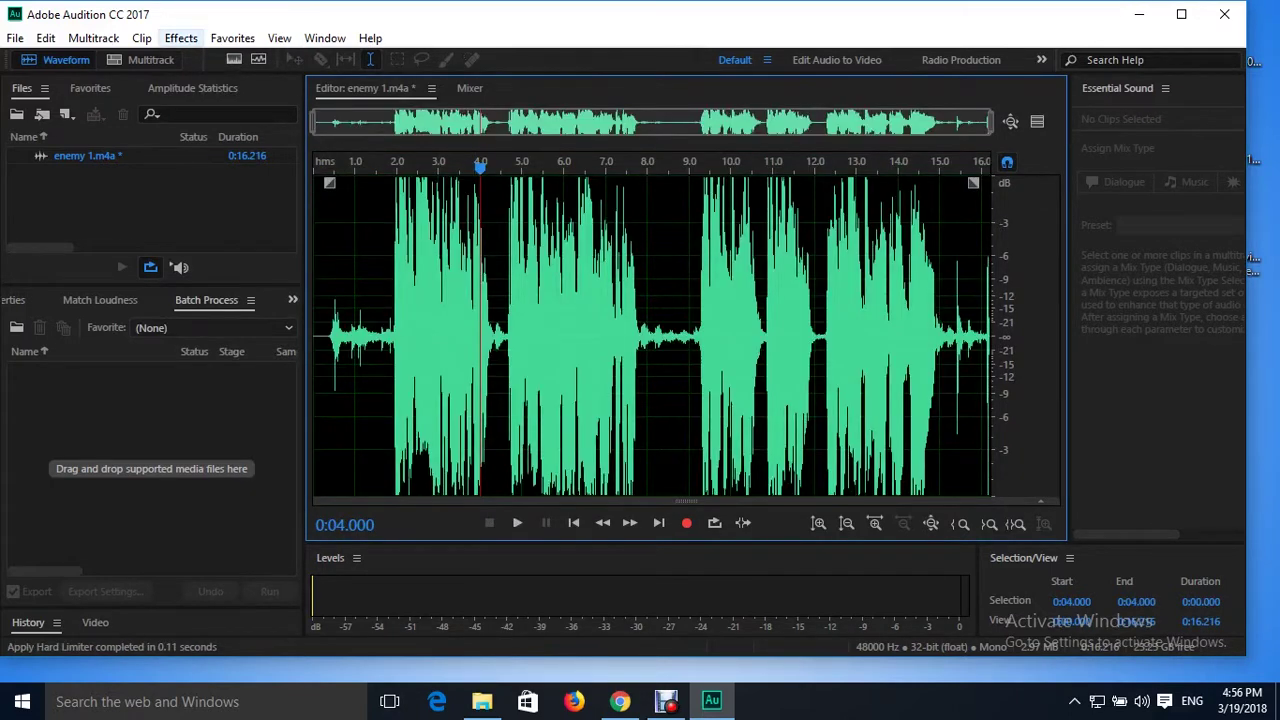
Normalize the hard-limited waveform to 98.5 %.
click(181, 38)
mouse_move(262, 265)
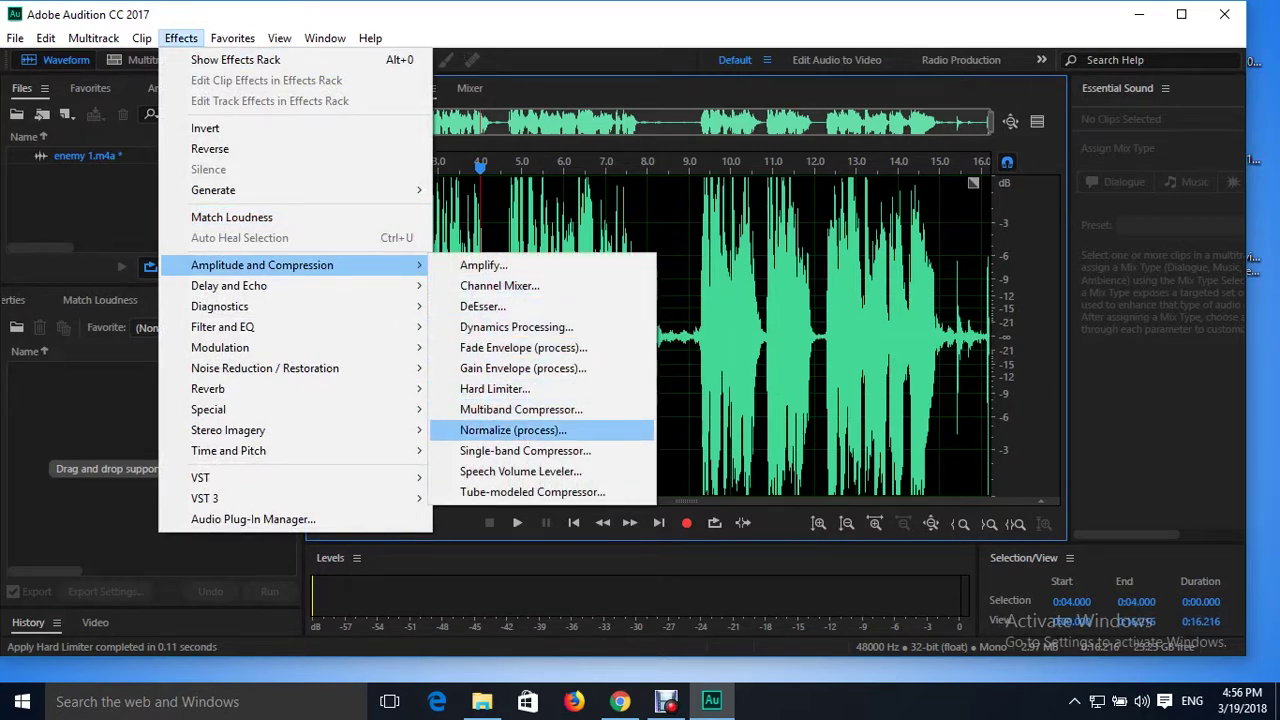
click(513, 430)
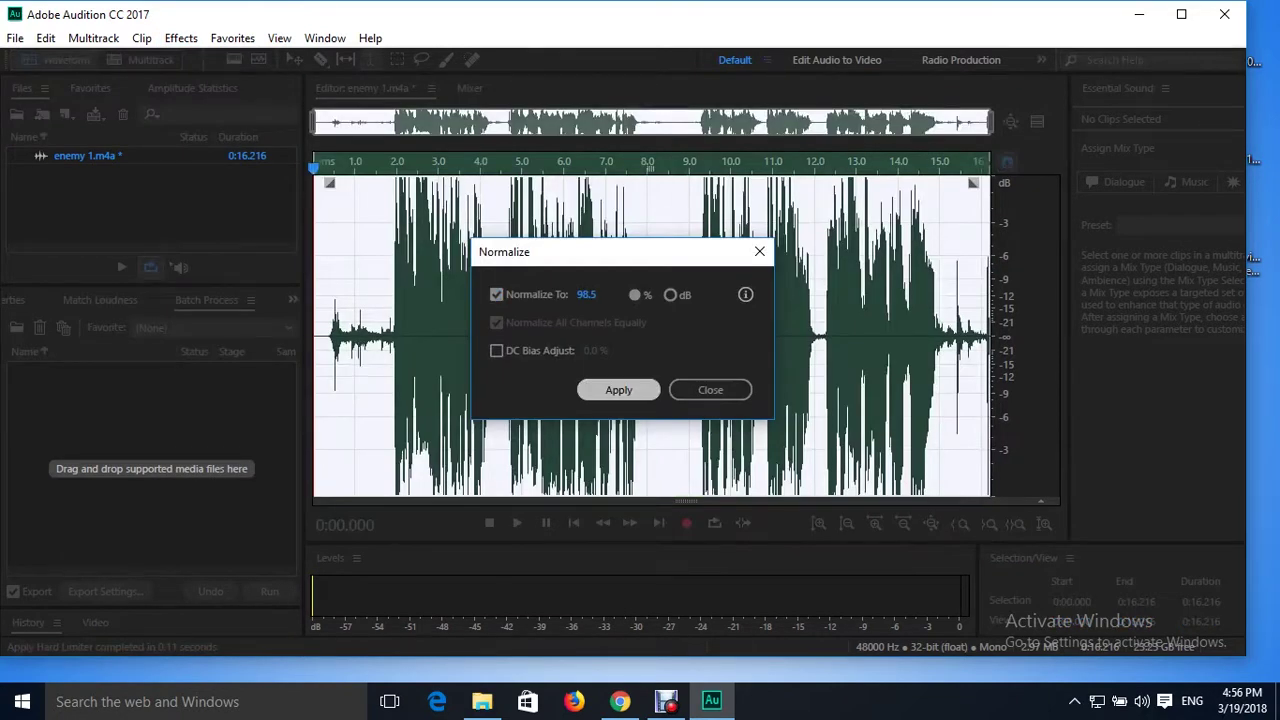
key(Return)
Play back a short part of the boosted recording starting at about 2.4 seconds.
click(413, 335)
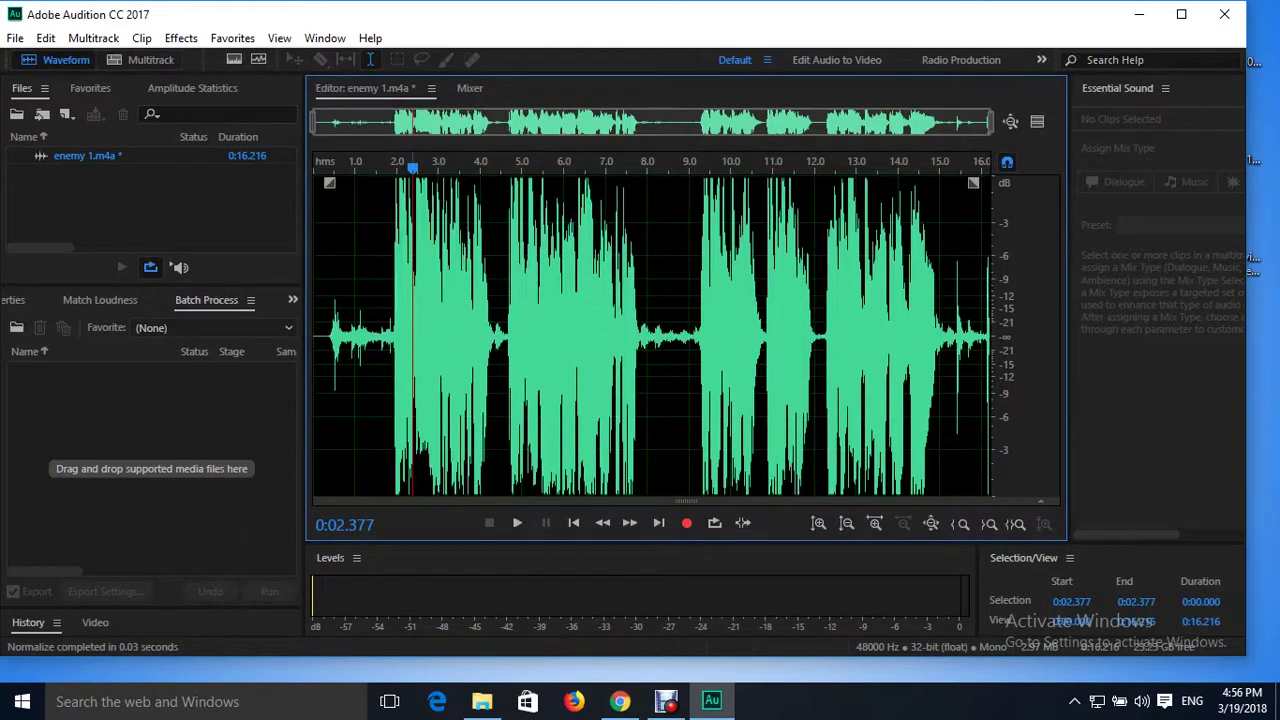
key(space)
key(space)
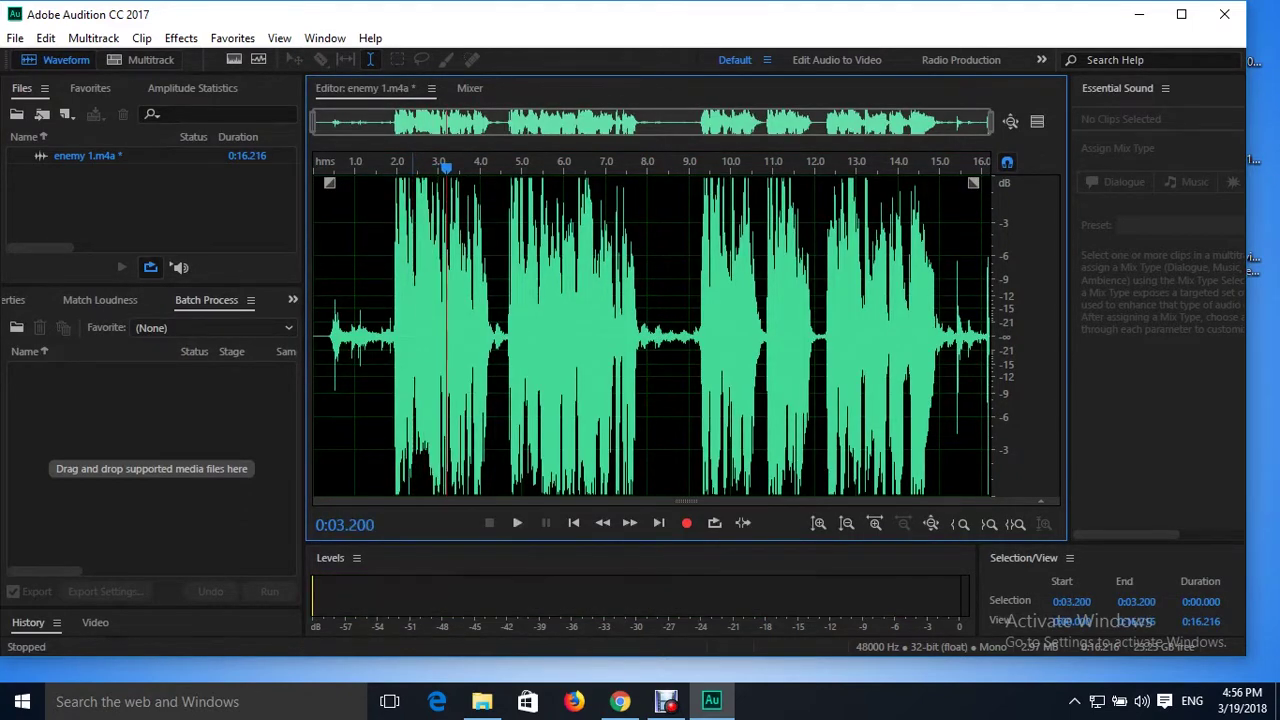
Undo the last normalization and the Hard Limiter effect.
click(181, 38)
mouse_move(262, 265)
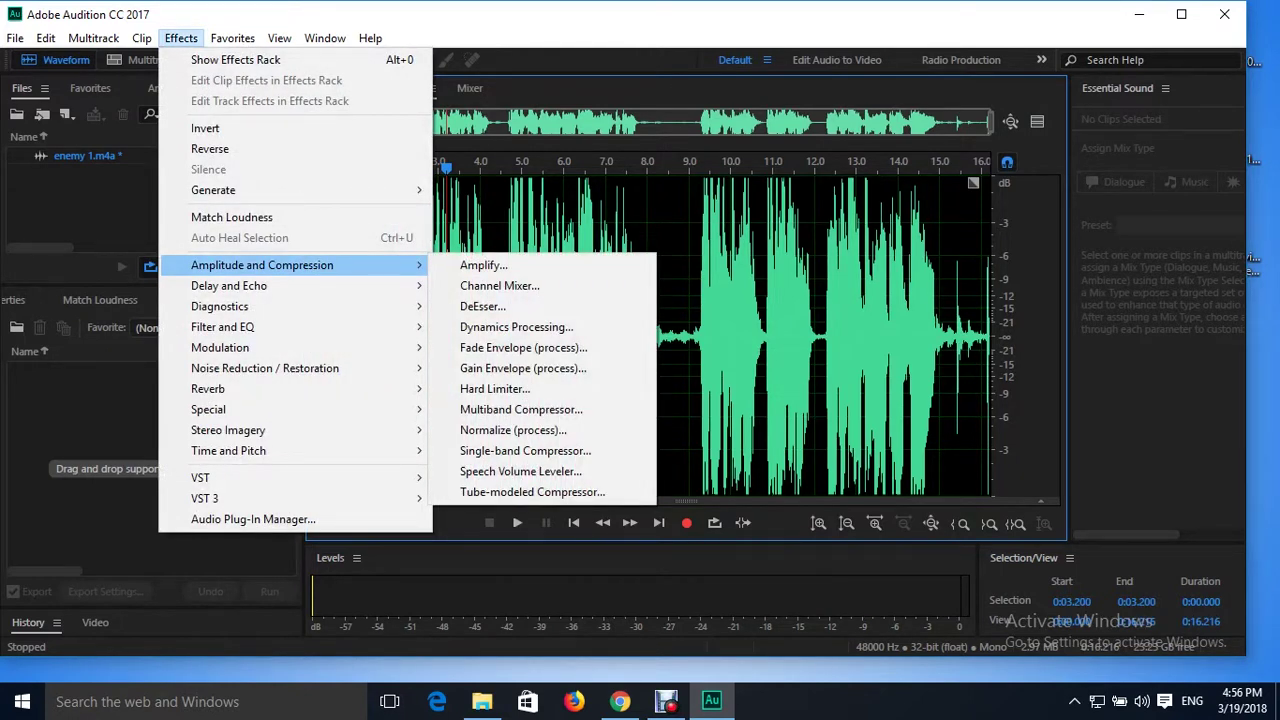
click(841, 335)
key(ctrl+z)
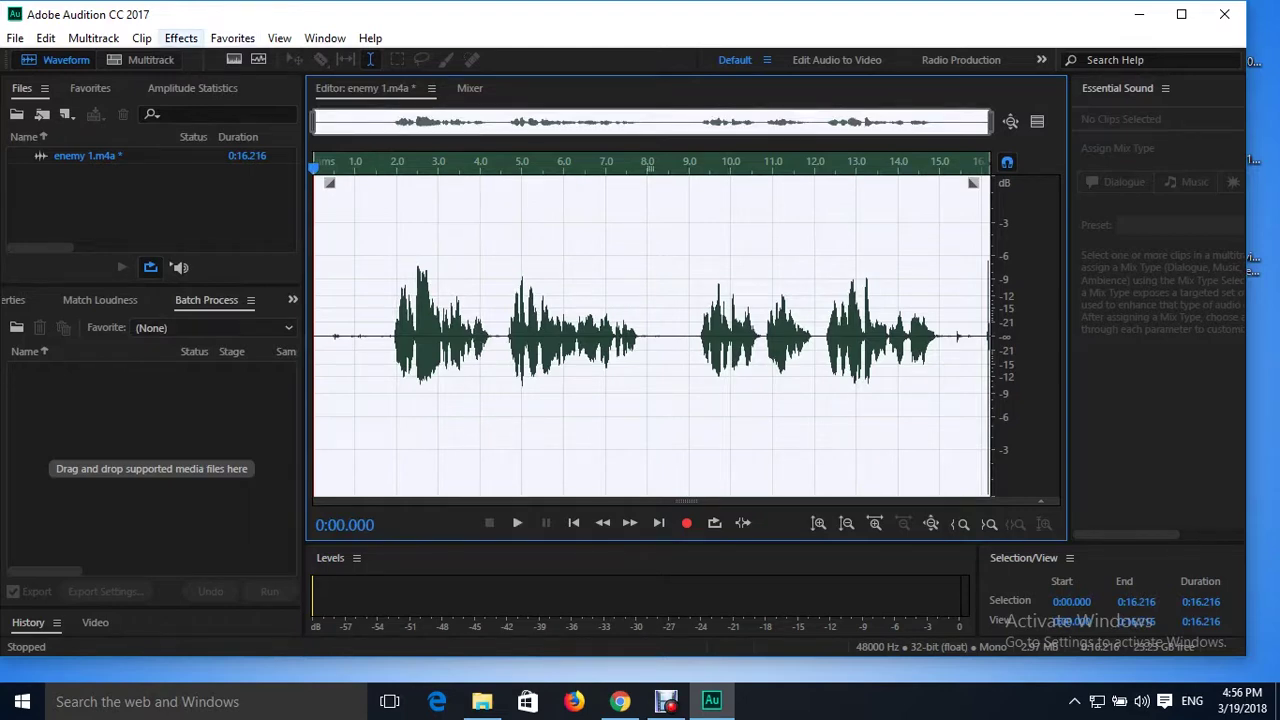
Preview the Chorus effect on the recording with the Robotic Bee Attack preset.
click(181, 38)
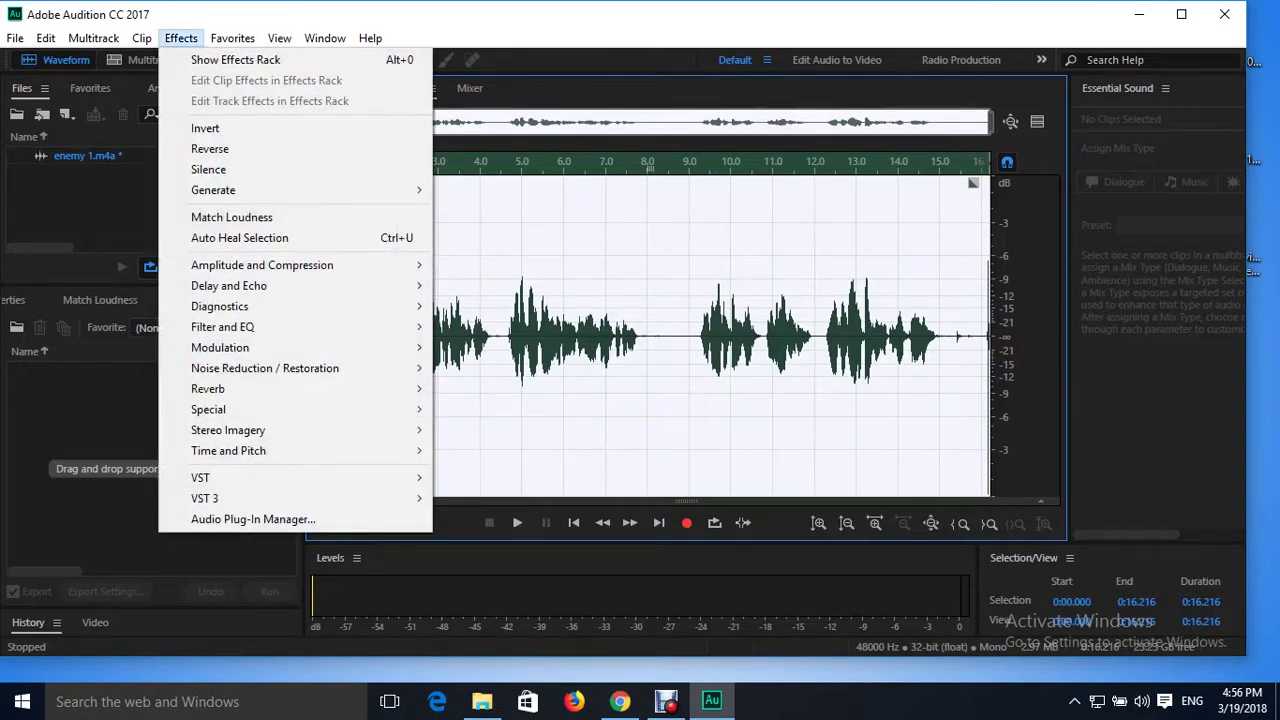
mouse_move(265, 368)
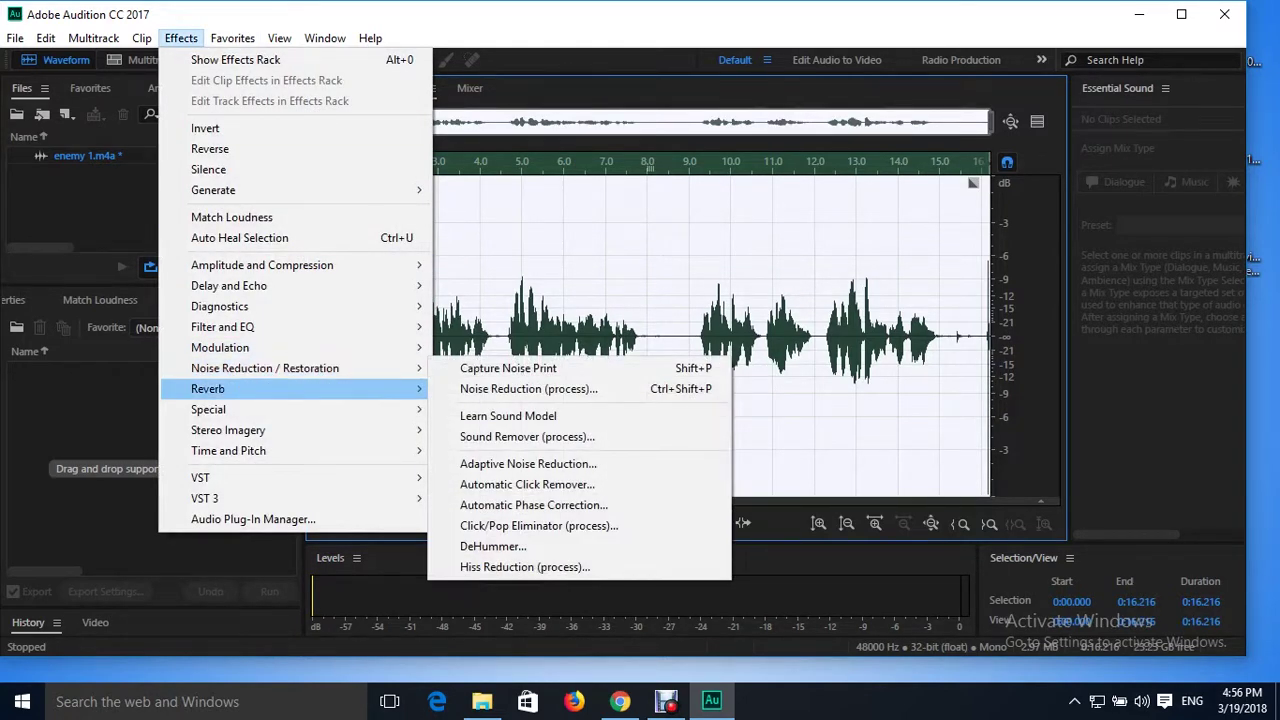
mouse_move(220, 347)
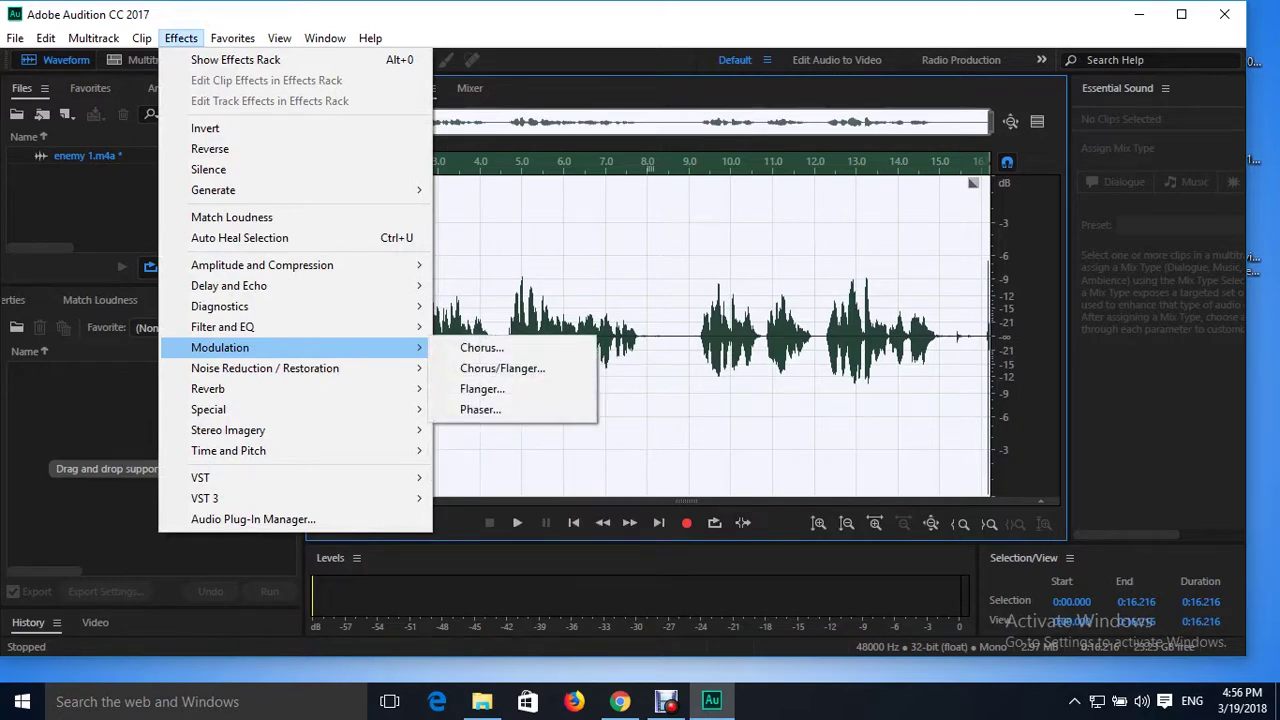
click(482, 347)
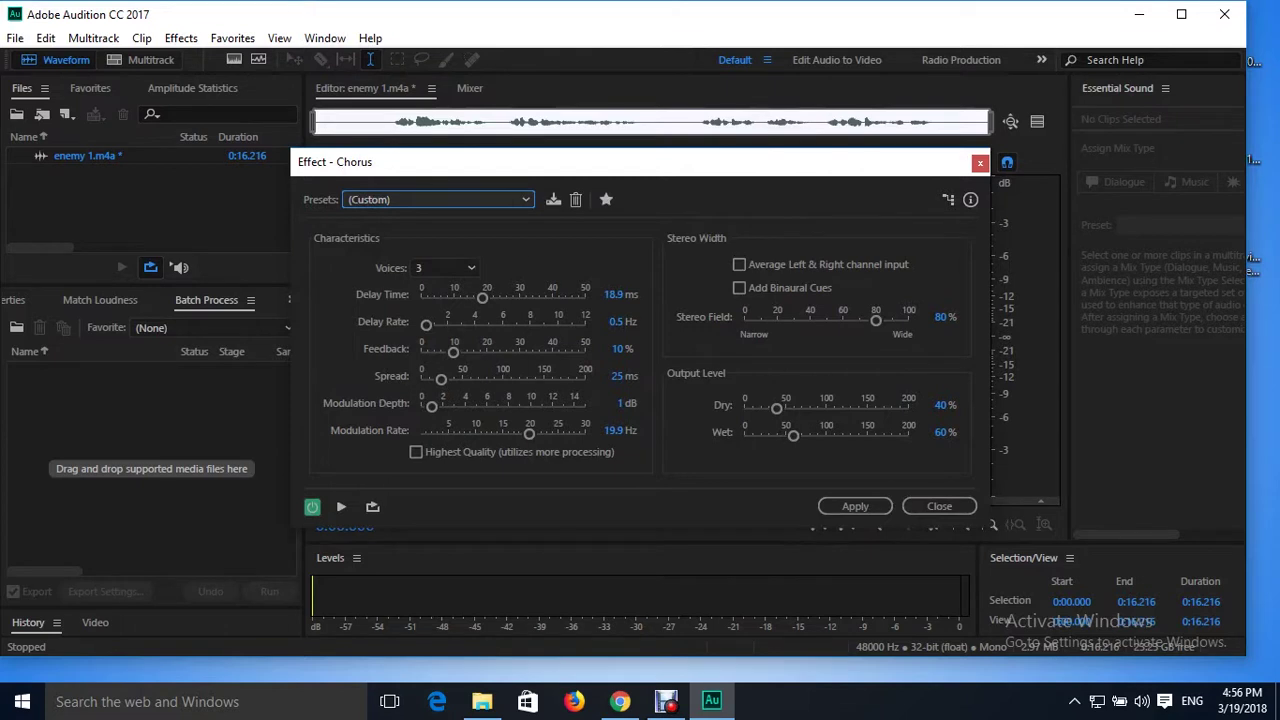
click(437, 199)
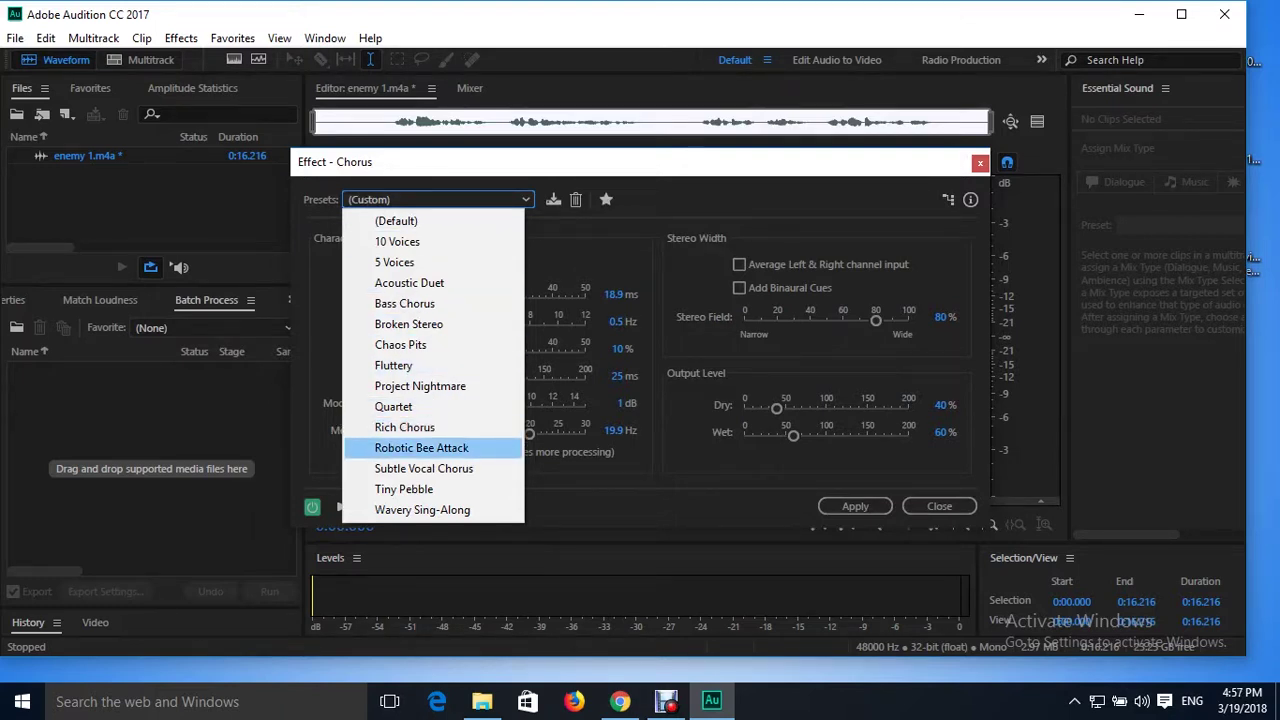
click(421, 447)
click(341, 506)
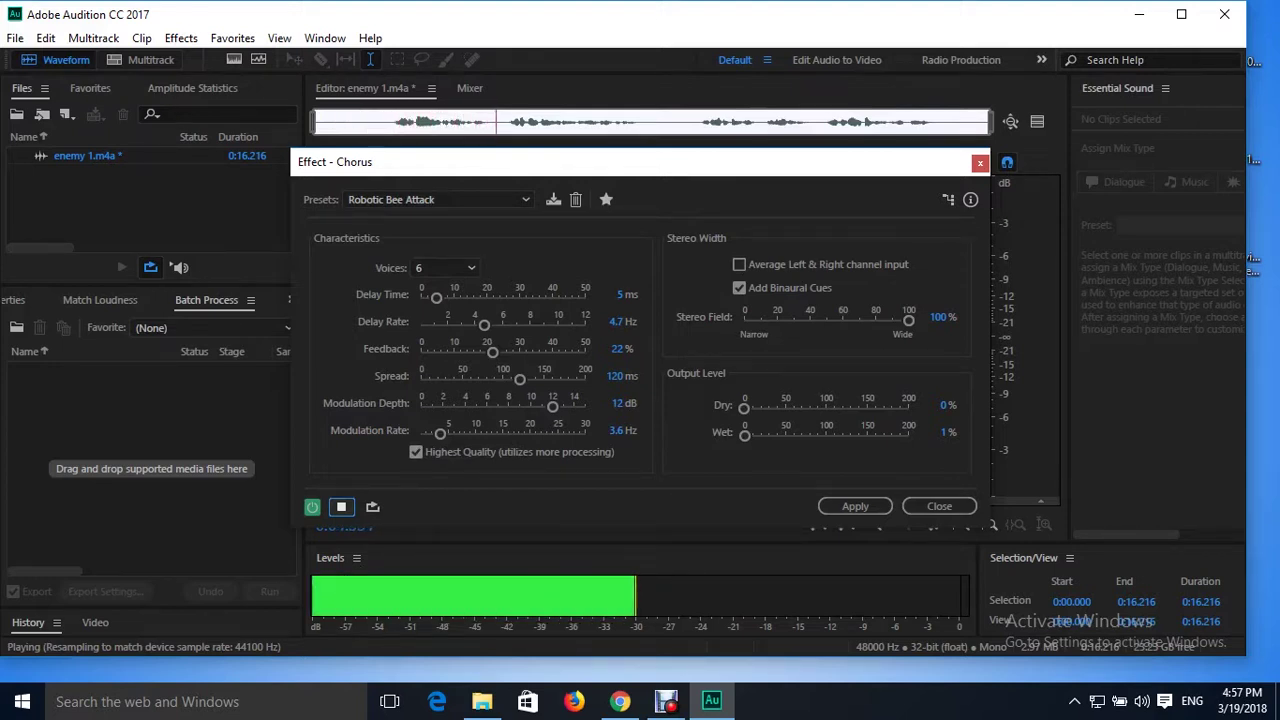
click(341, 506)
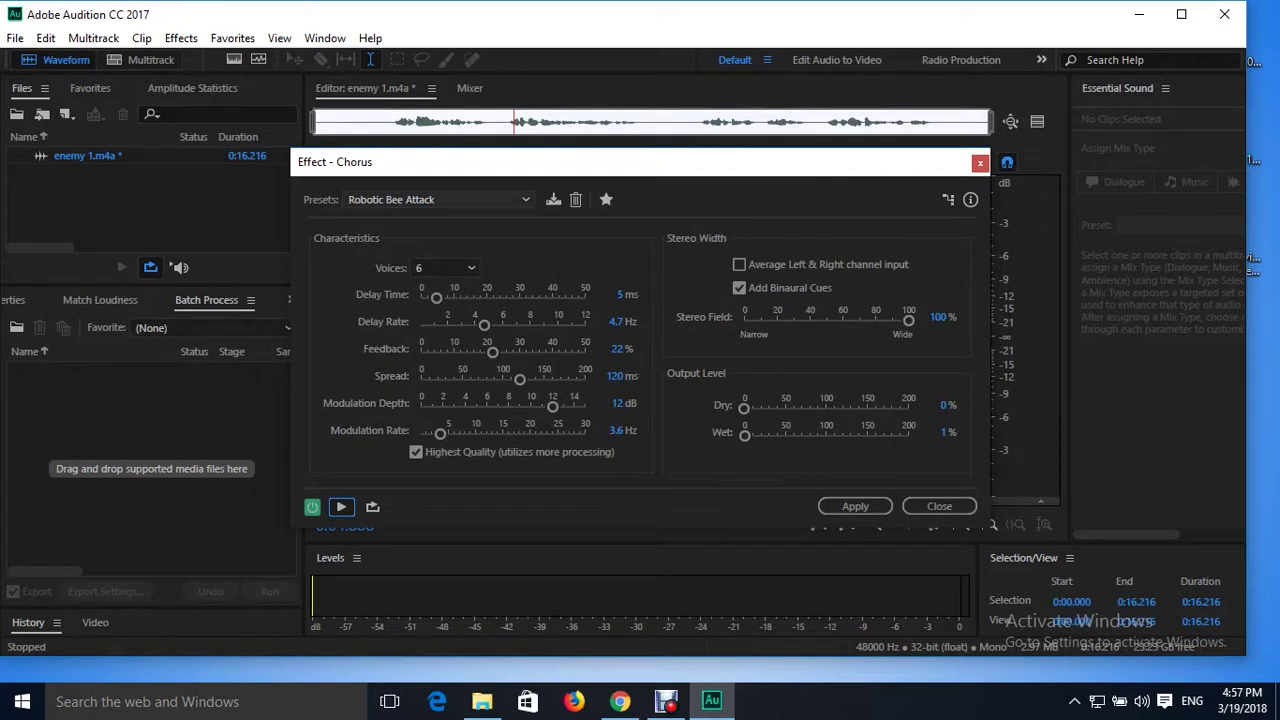
Apply Chorus to the entire waveform using the 5 Voices preset with the number of voices set to 3, after previewing it.
click(437, 199)
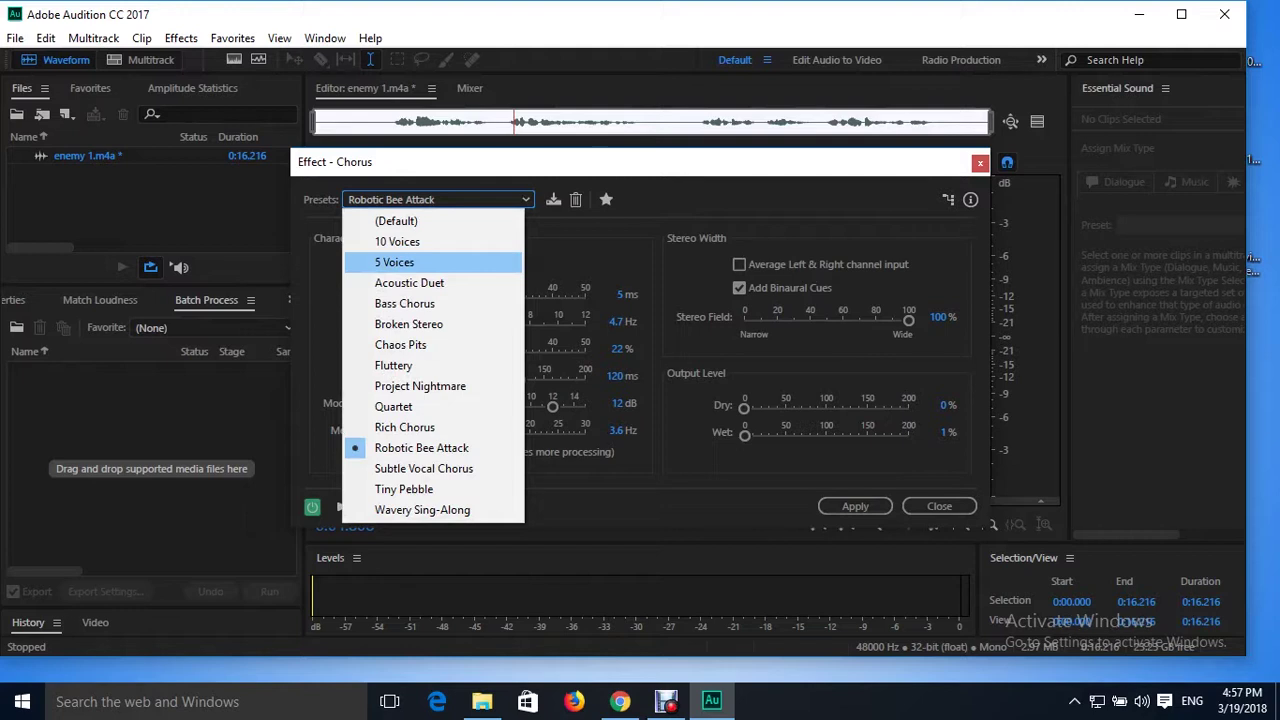
click(433, 262)
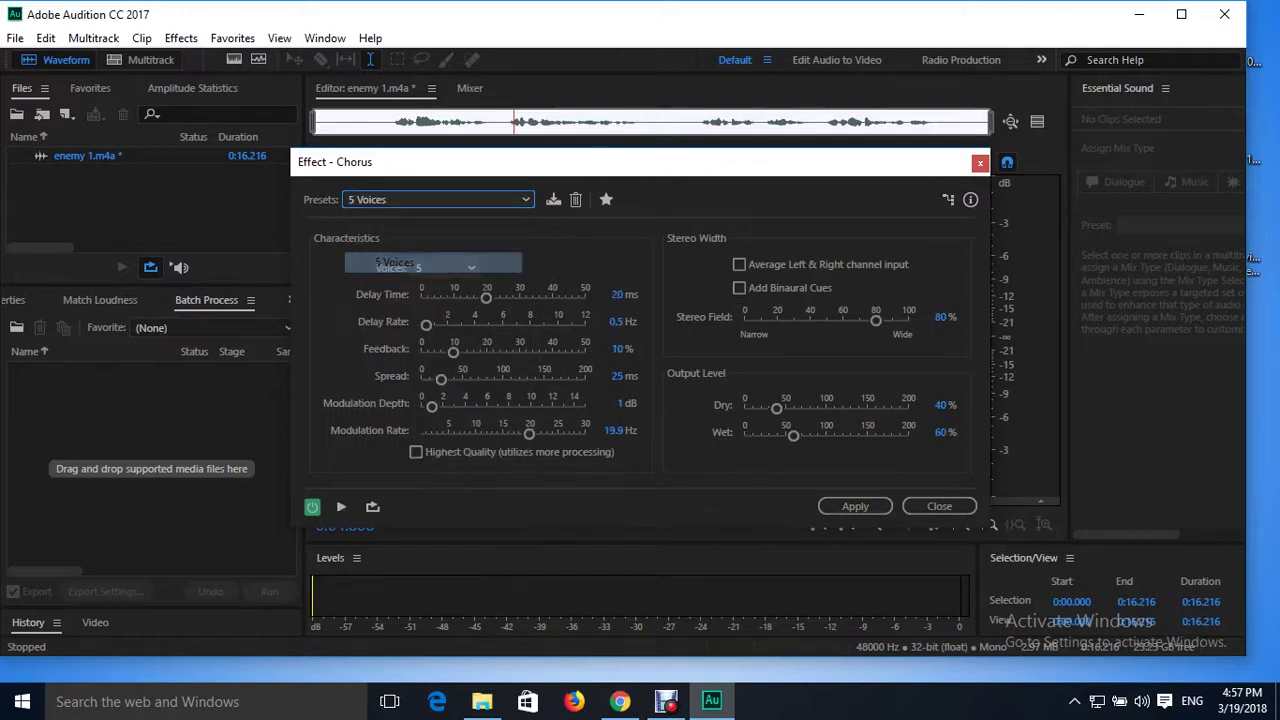
click(445, 268)
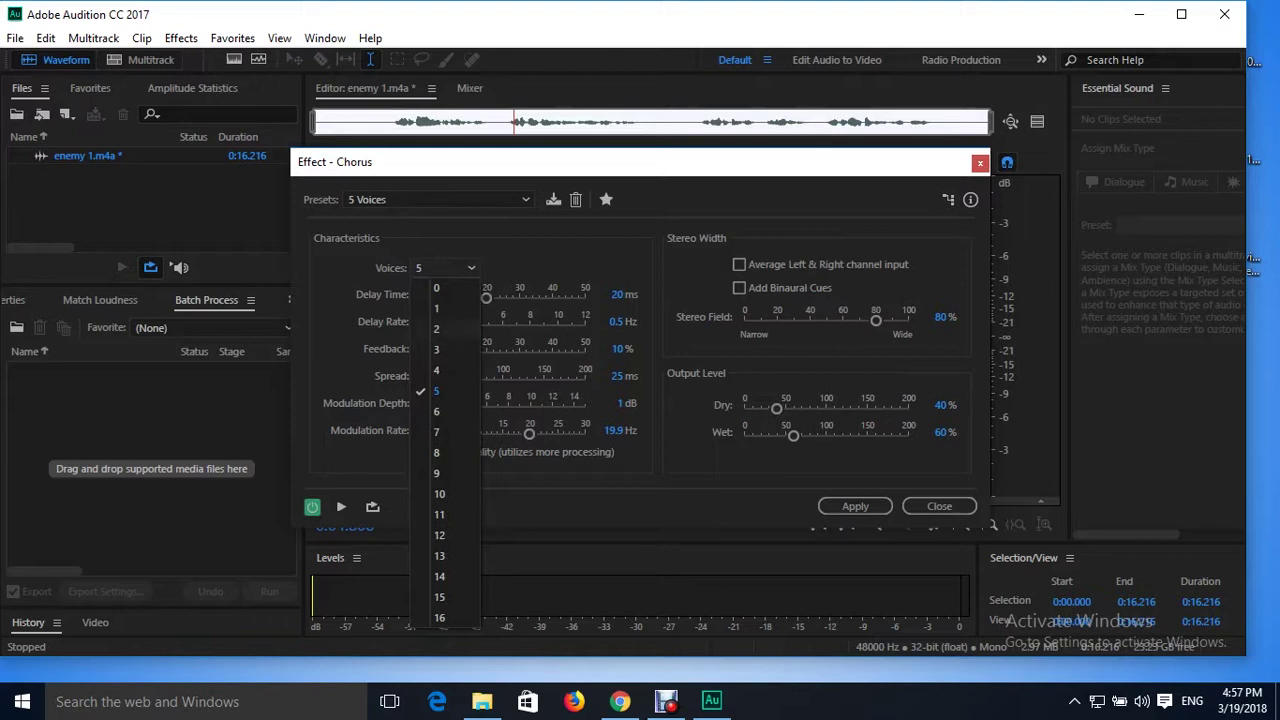
click(437, 350)
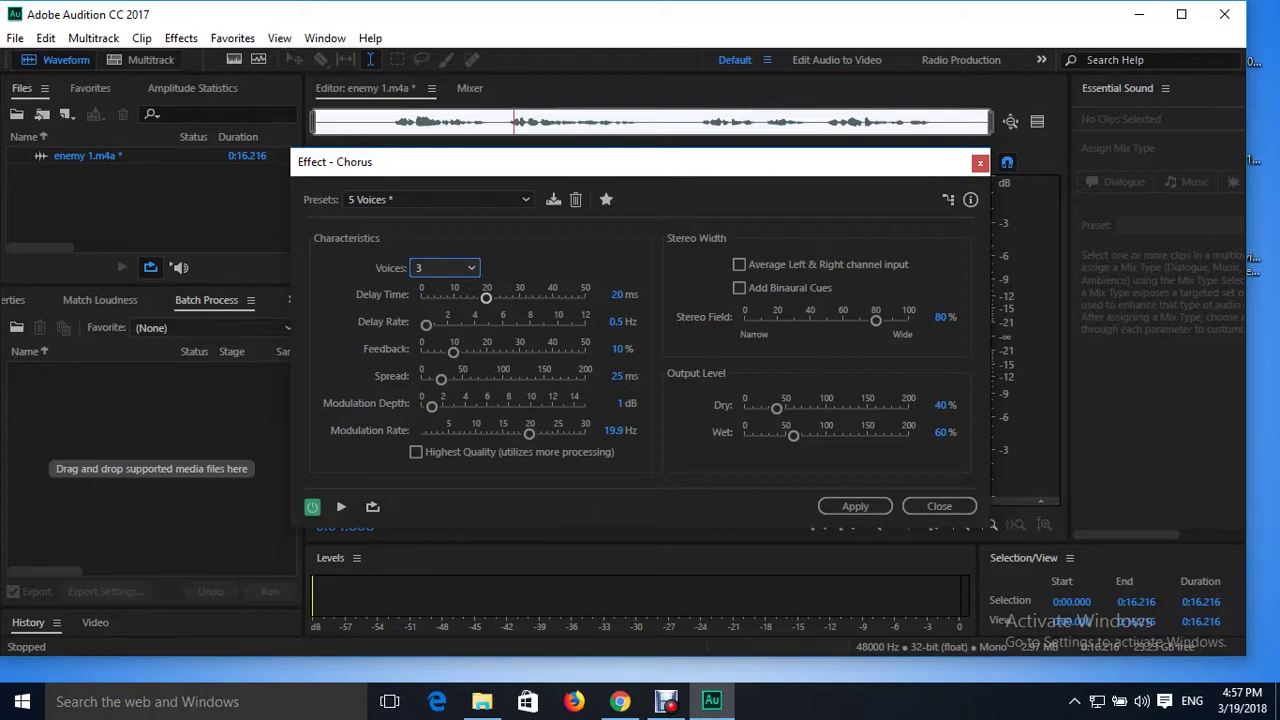
click(341, 506)
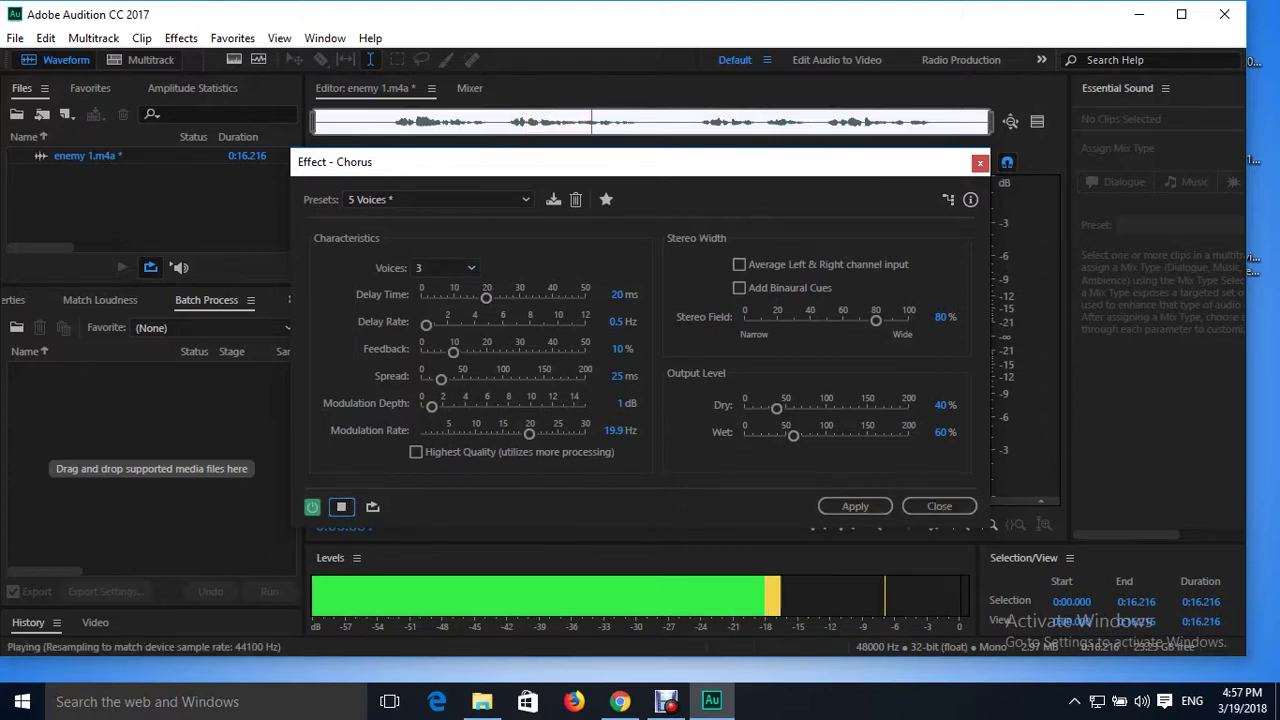
click(855, 506)
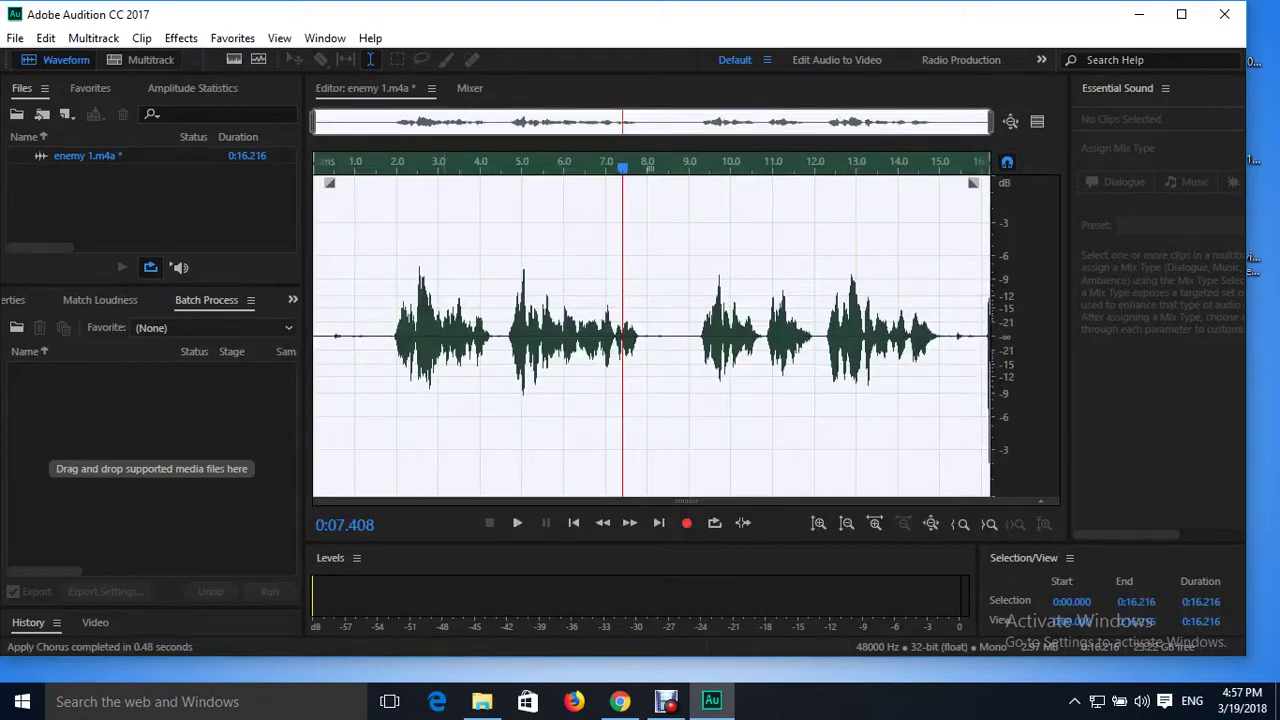
click(408, 336)
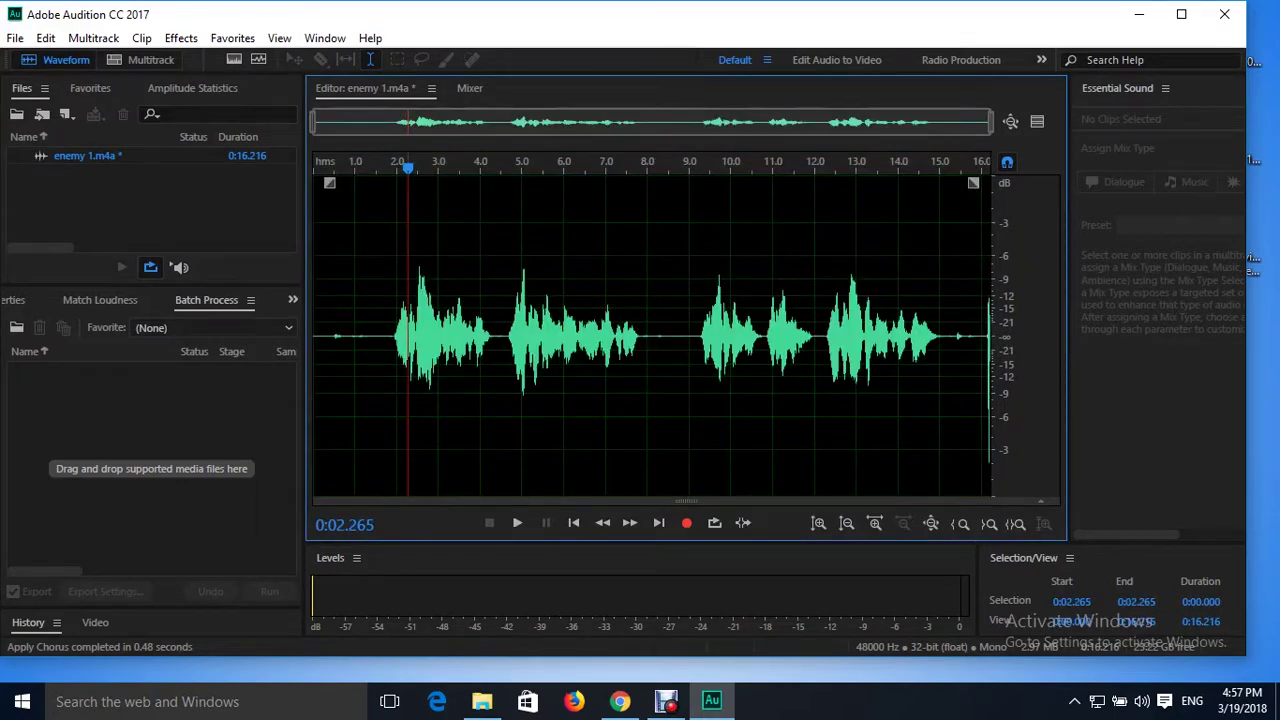
key(ctrl+a)
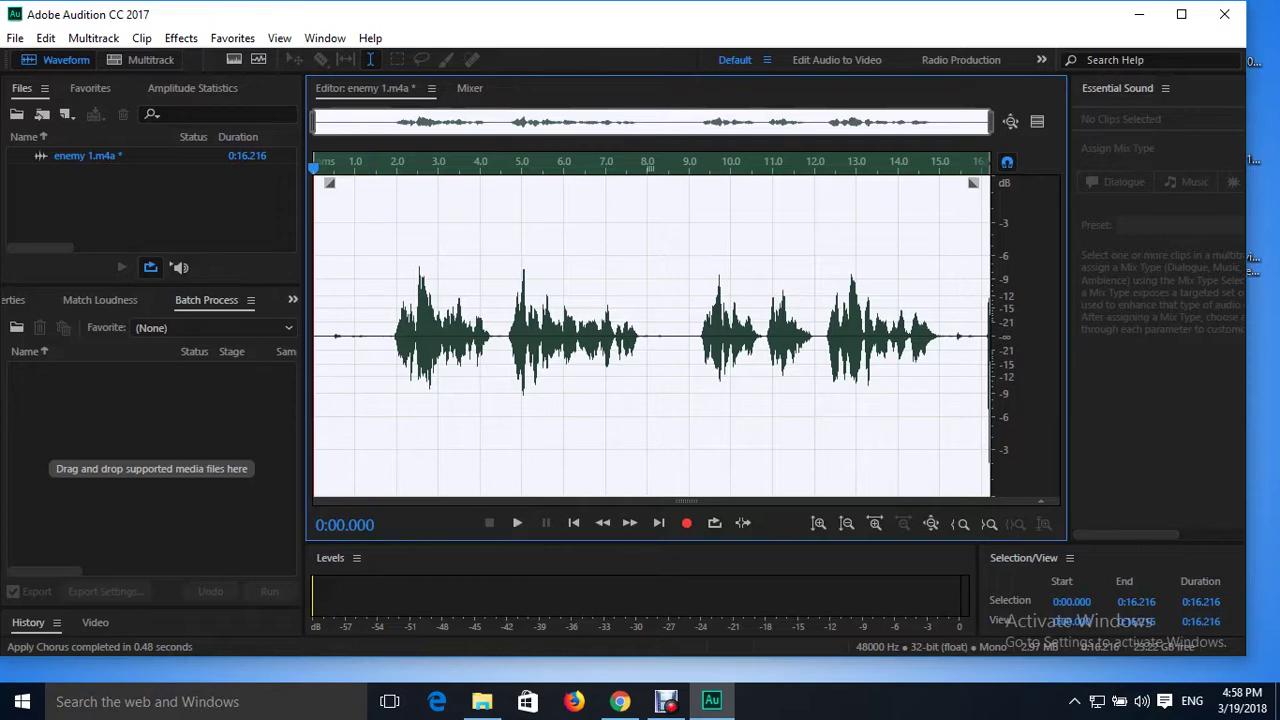
click(181, 38)
mouse_move(260, 306)
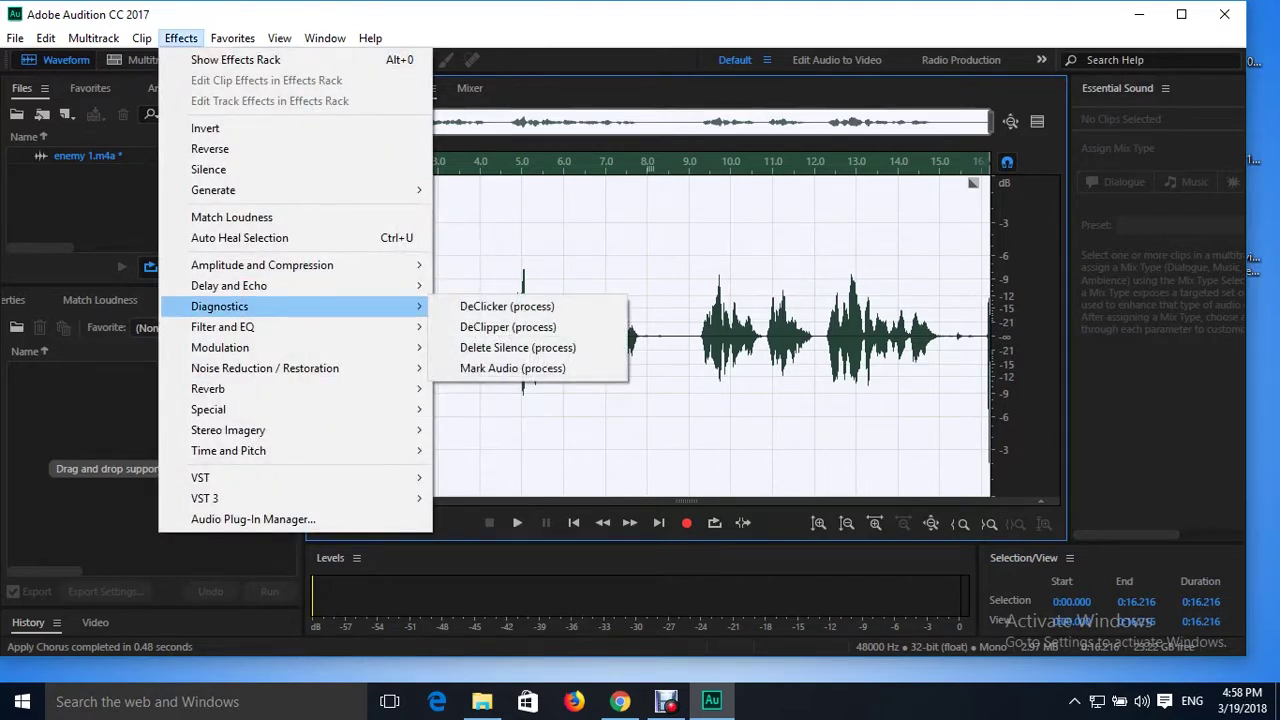
mouse_move(300, 347)
click(500, 367)
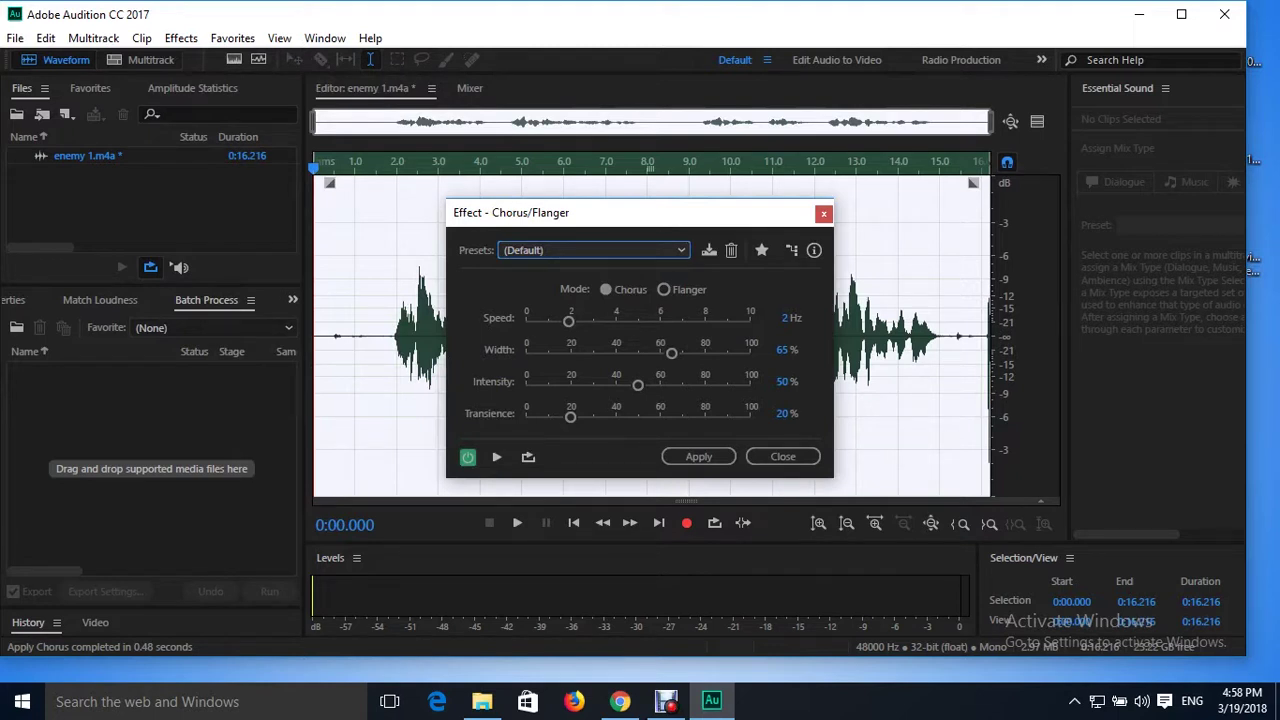
click(823, 213)
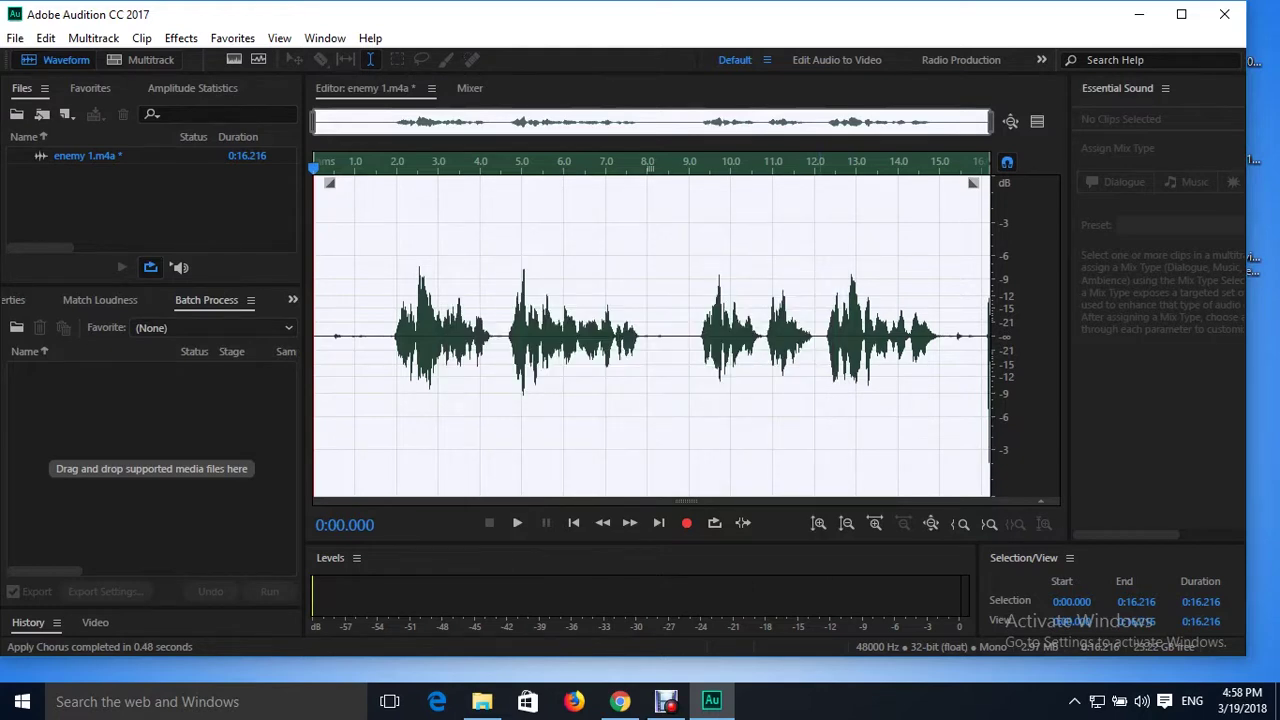
Look through the Chorus presets and apply the Chorus effect to the entire waveform a second time.
click(181, 38)
mouse_move(220, 347)
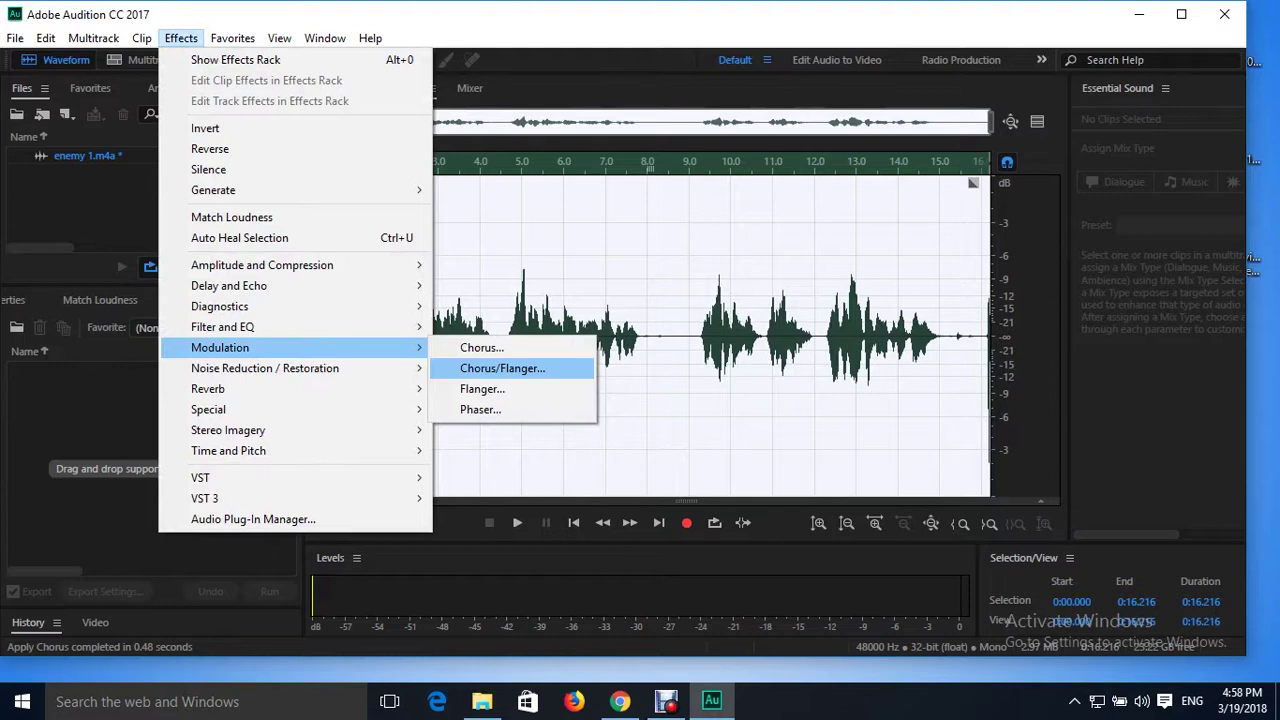
click(481, 347)
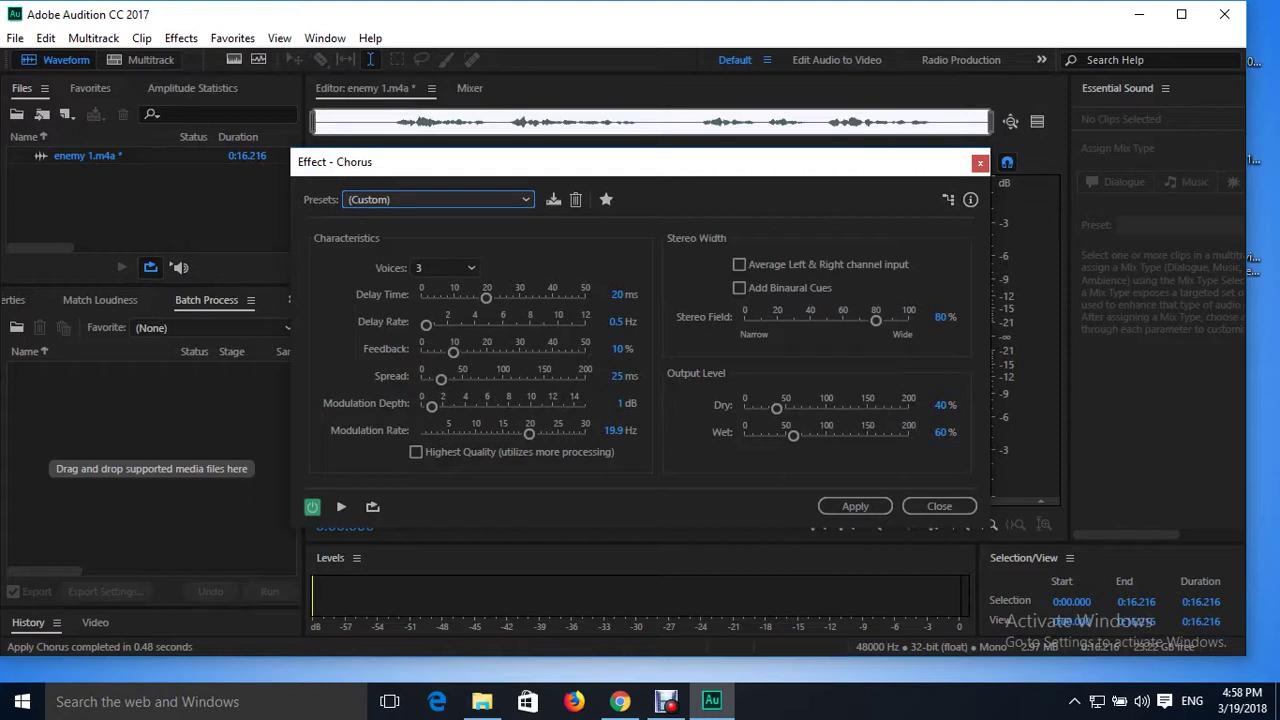
click(470, 199)
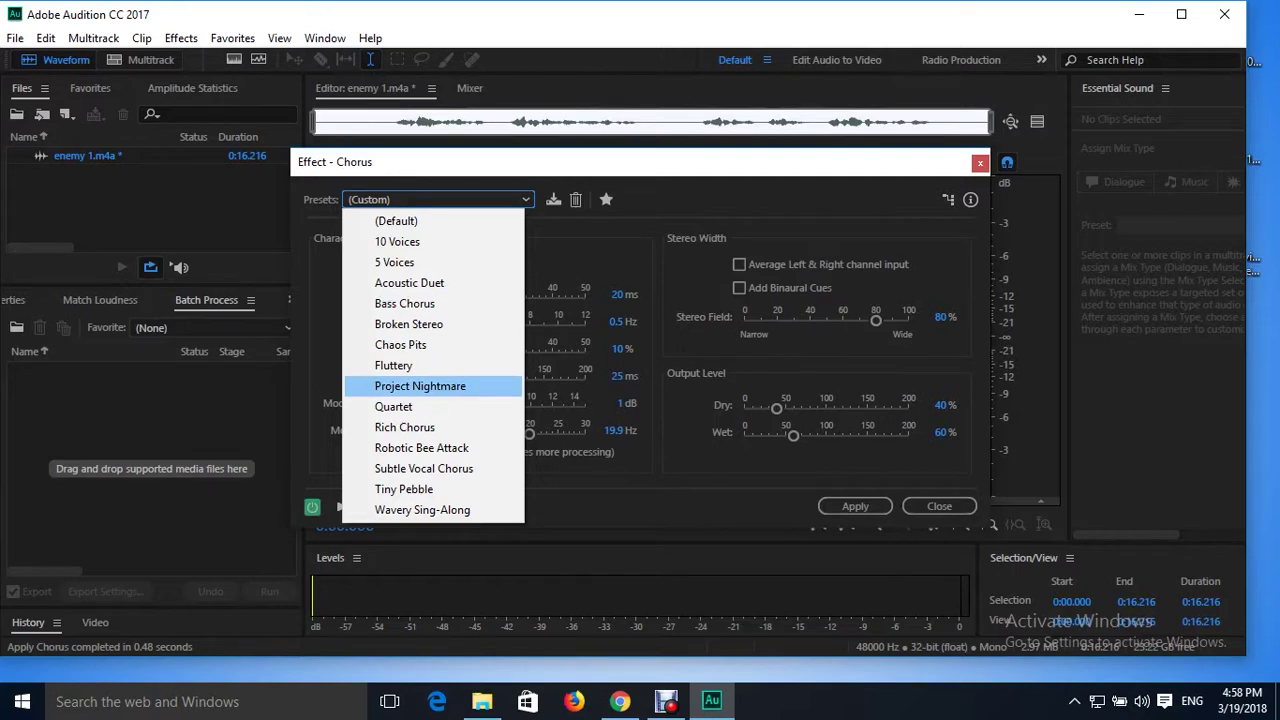
click(855, 506)
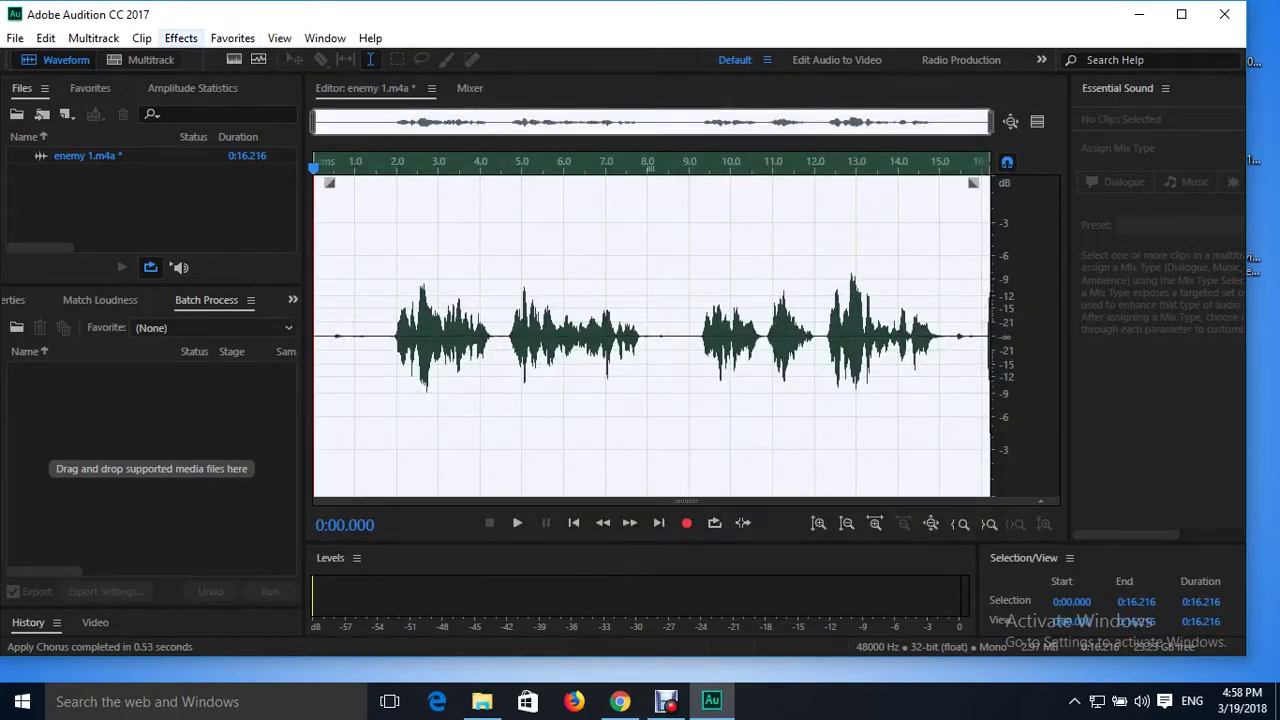
Bring up the available audio effects for the entire waveform.
click(181, 38)
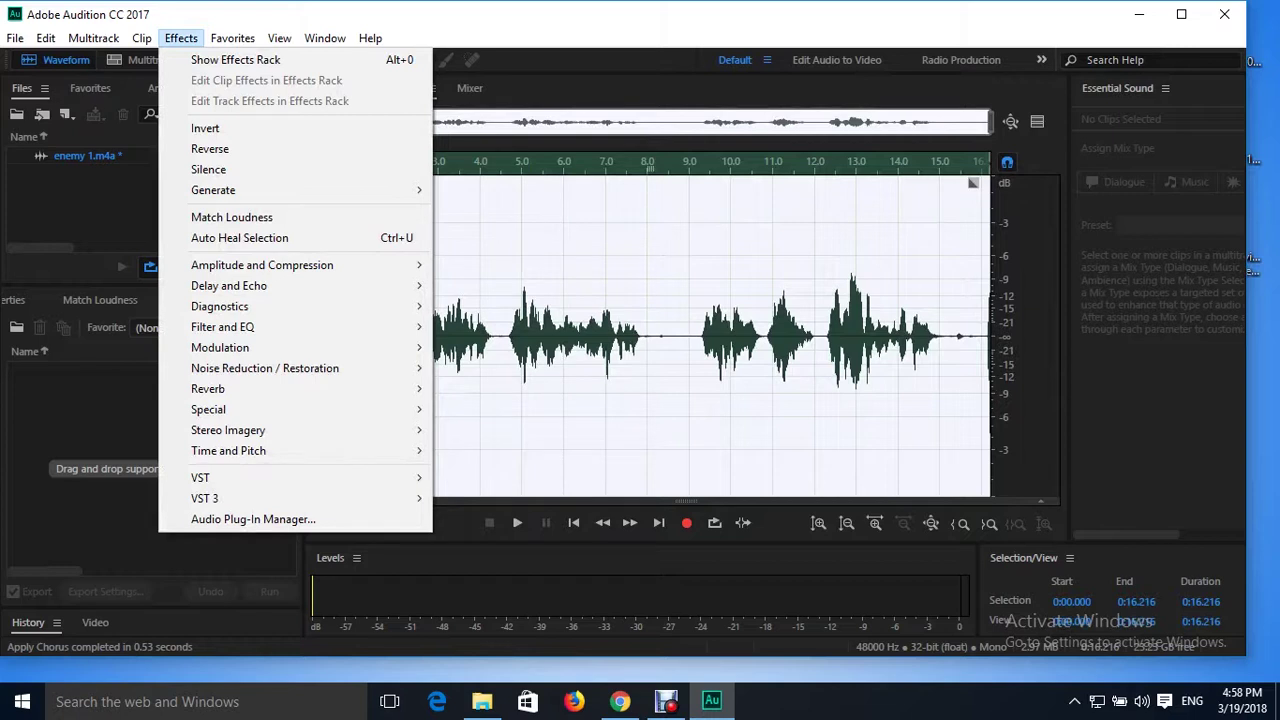